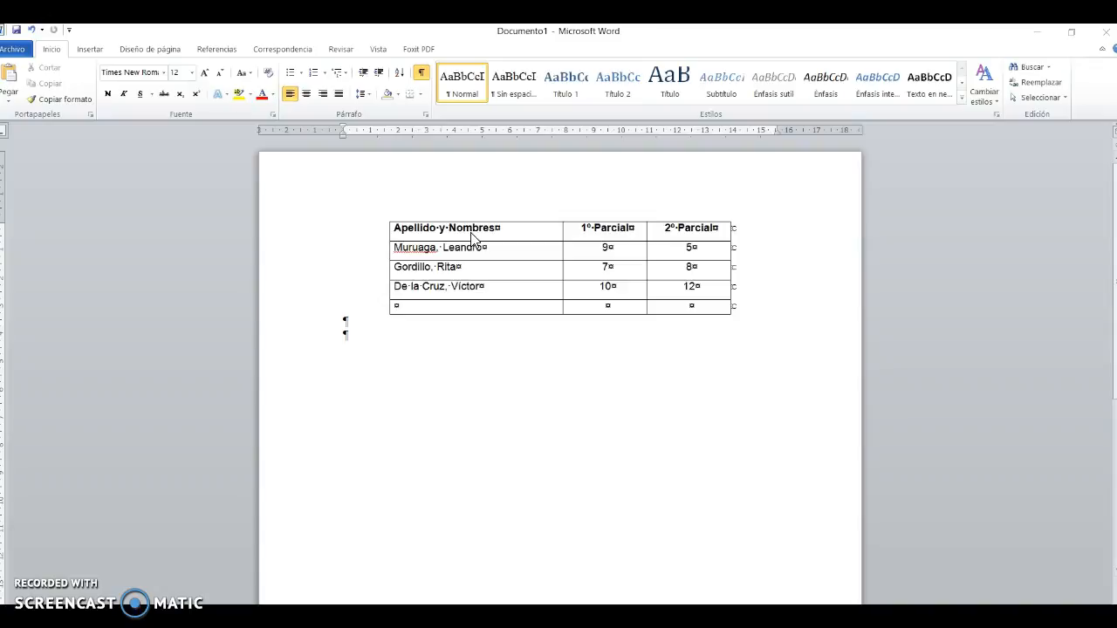
Step: Center the first student's name within its table cell and restore its left alignment
click(459, 249)
double_click(460, 248)
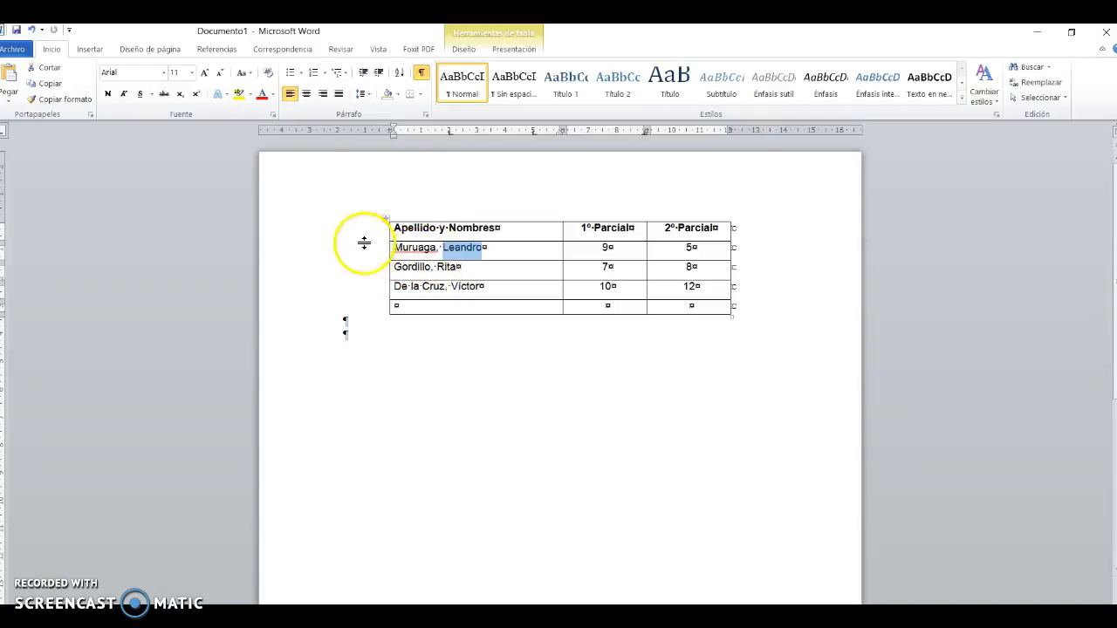
click(306, 94)
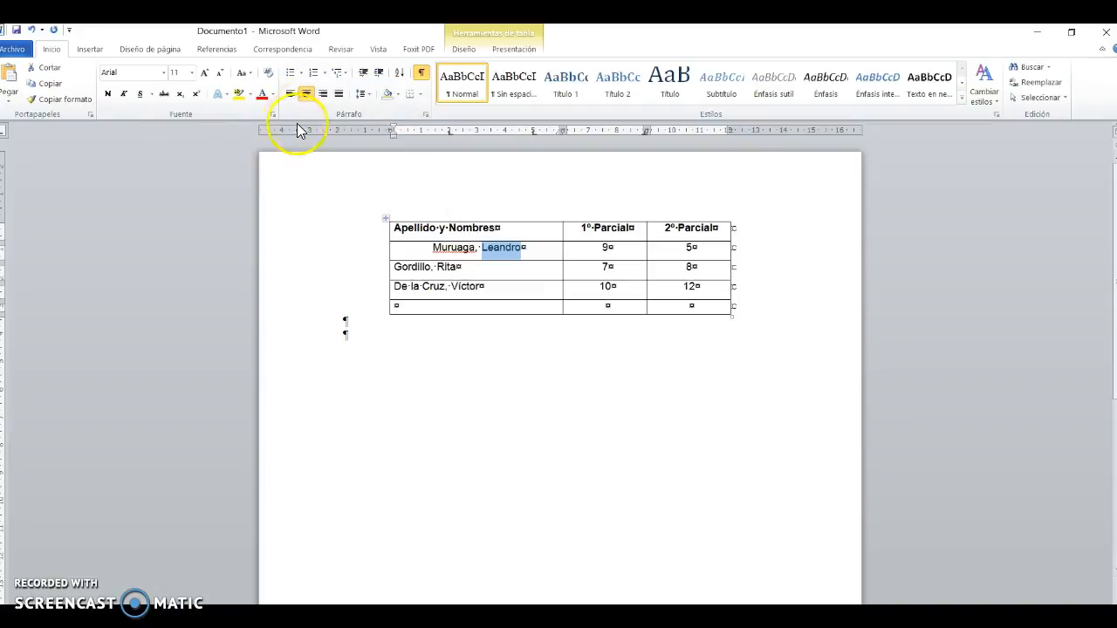
click(291, 94)
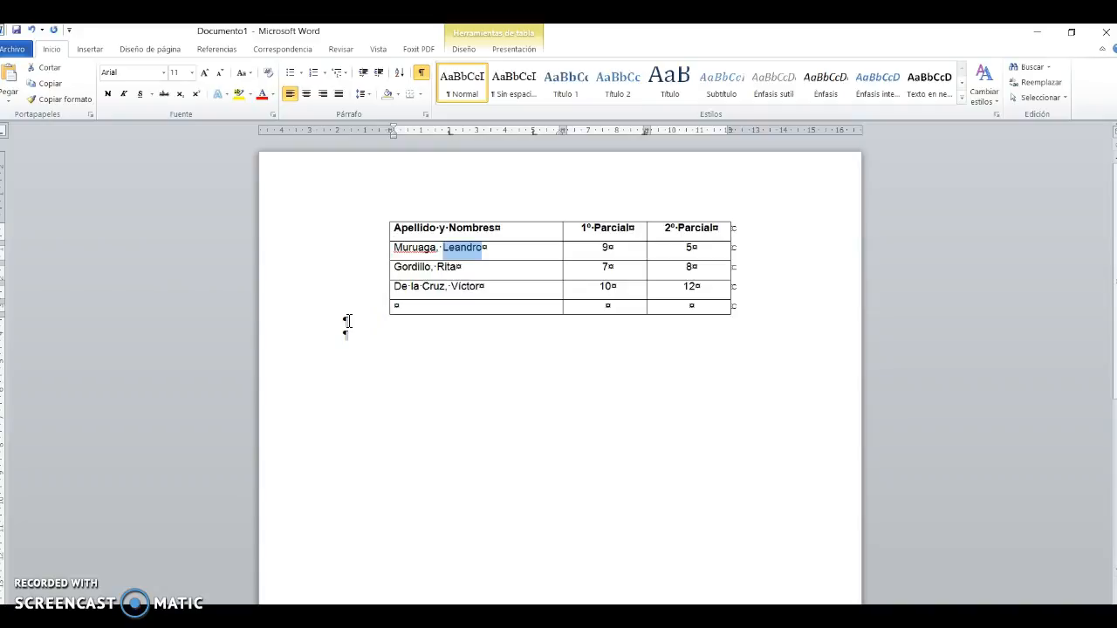
click(346, 321)
click(348, 323)
click(417, 150)
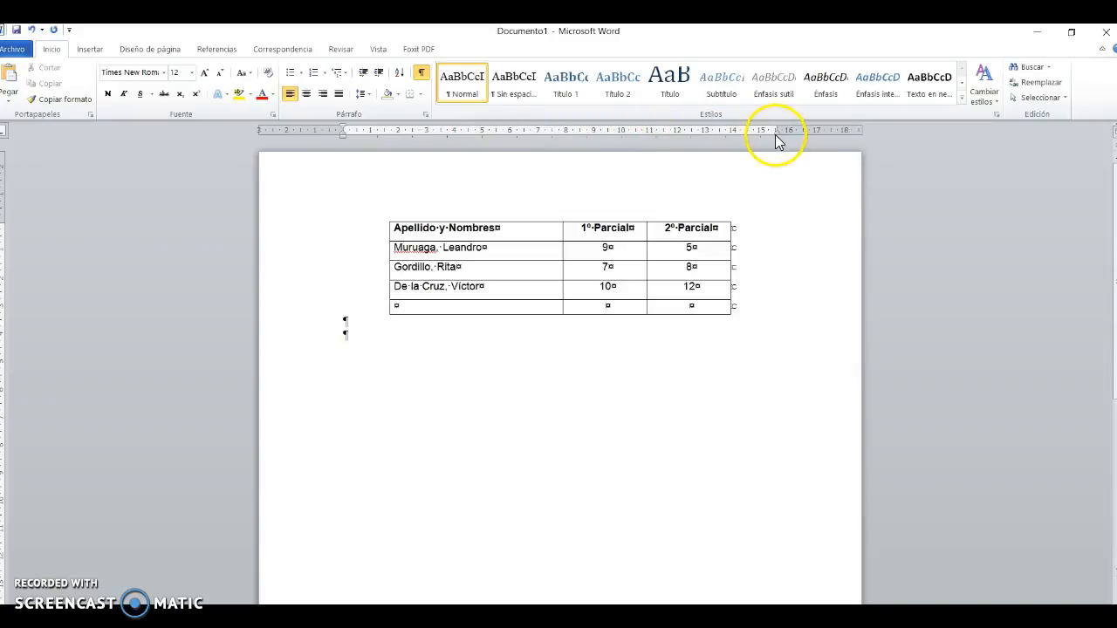
Step: Narrow the table's "Apellido y Nombres" column to about 4.32 cm
click(459, 231)
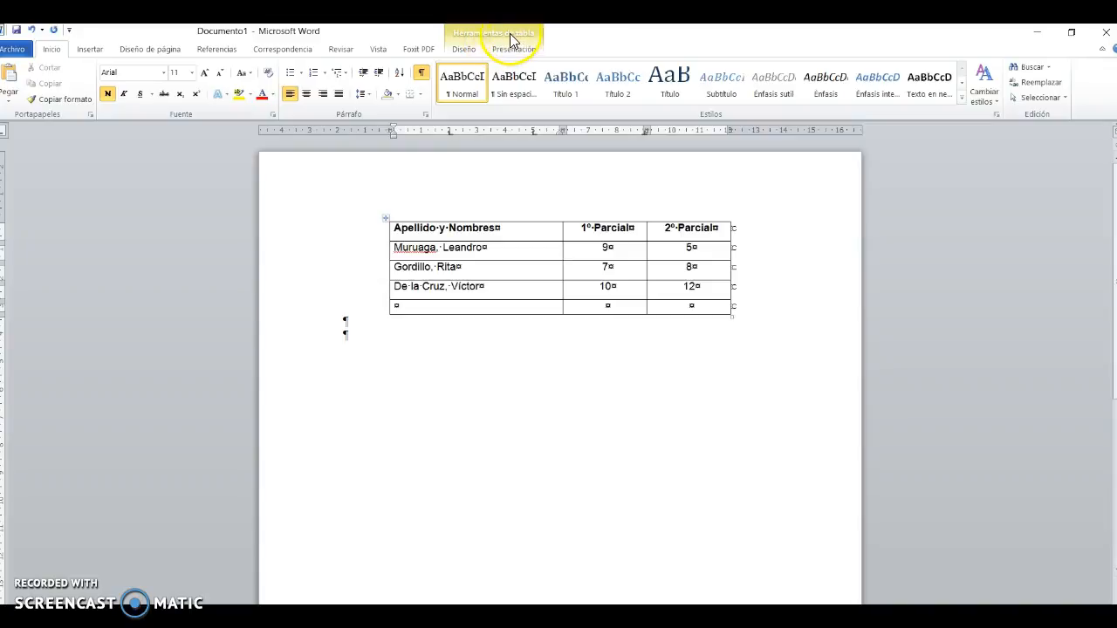
click(461, 48)
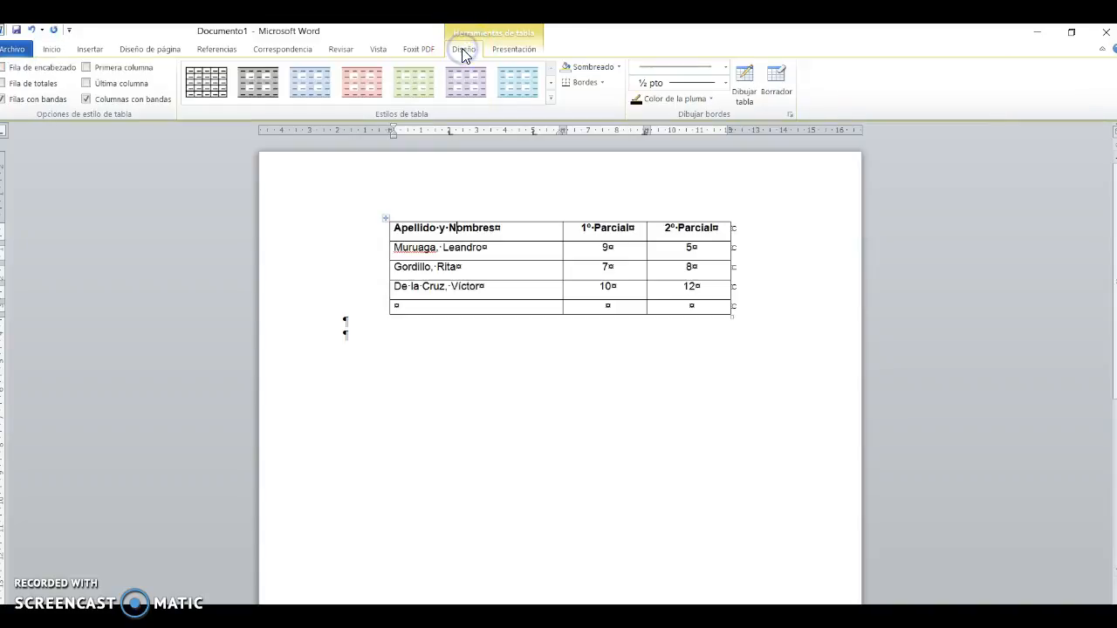
click(514, 49)
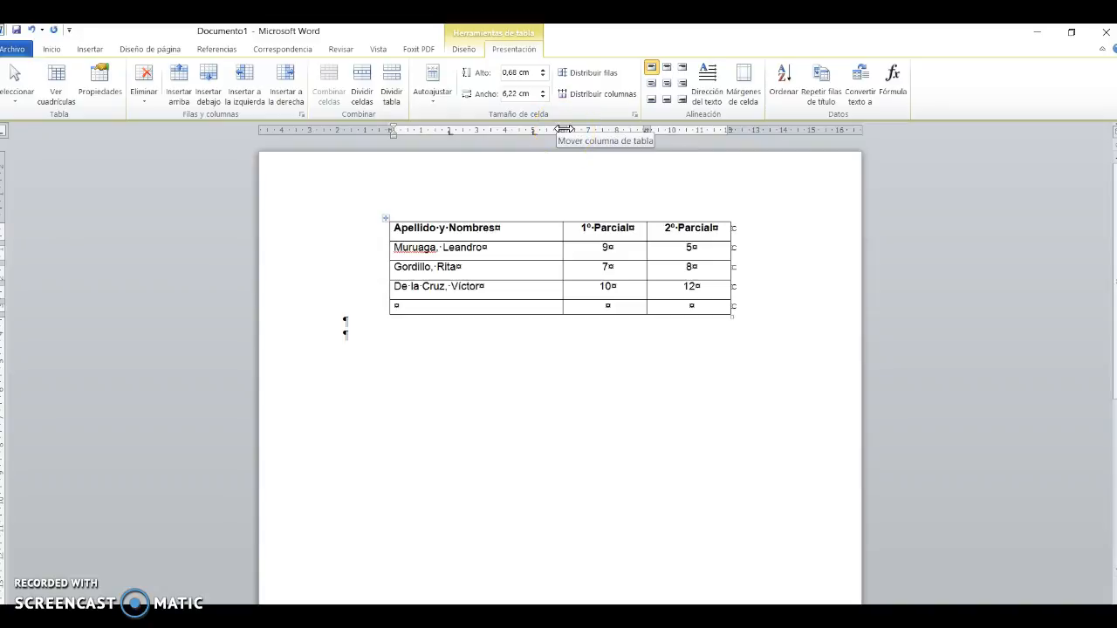
drag(563, 129, 511, 138)
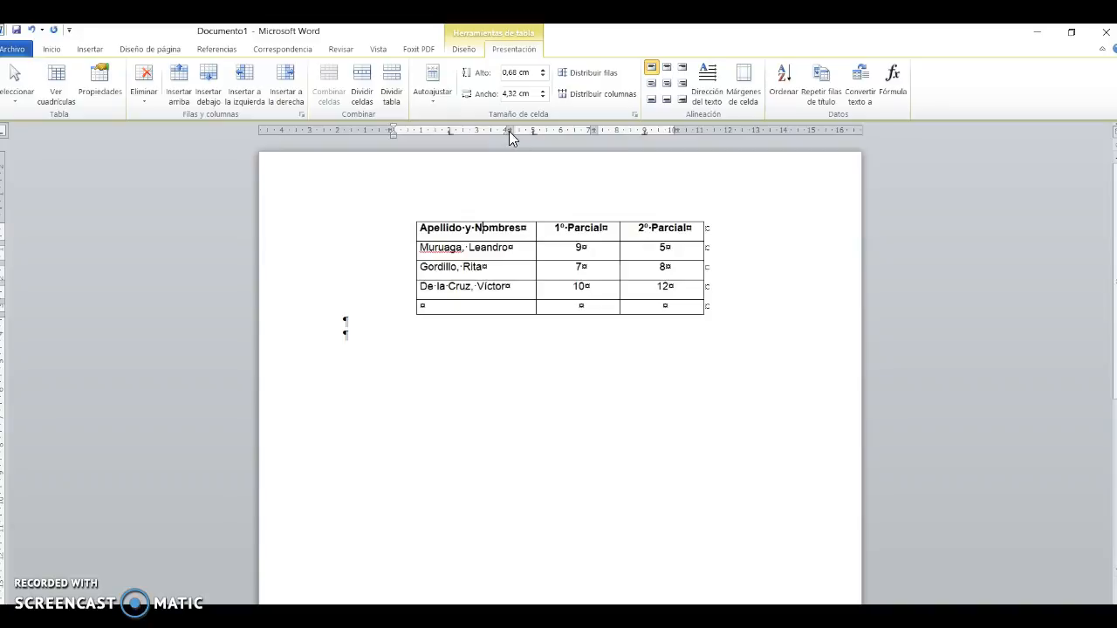
click(510, 130)
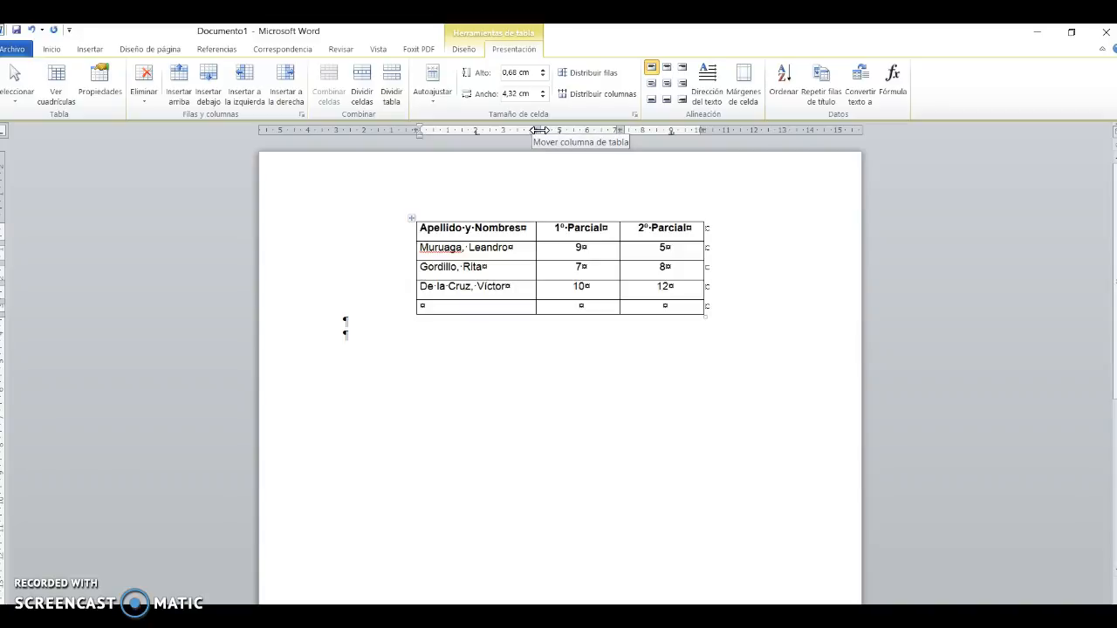
Step: Check the exact column widths of the table on the horizontal ruler without changing them
drag(538, 130, 539, 130)
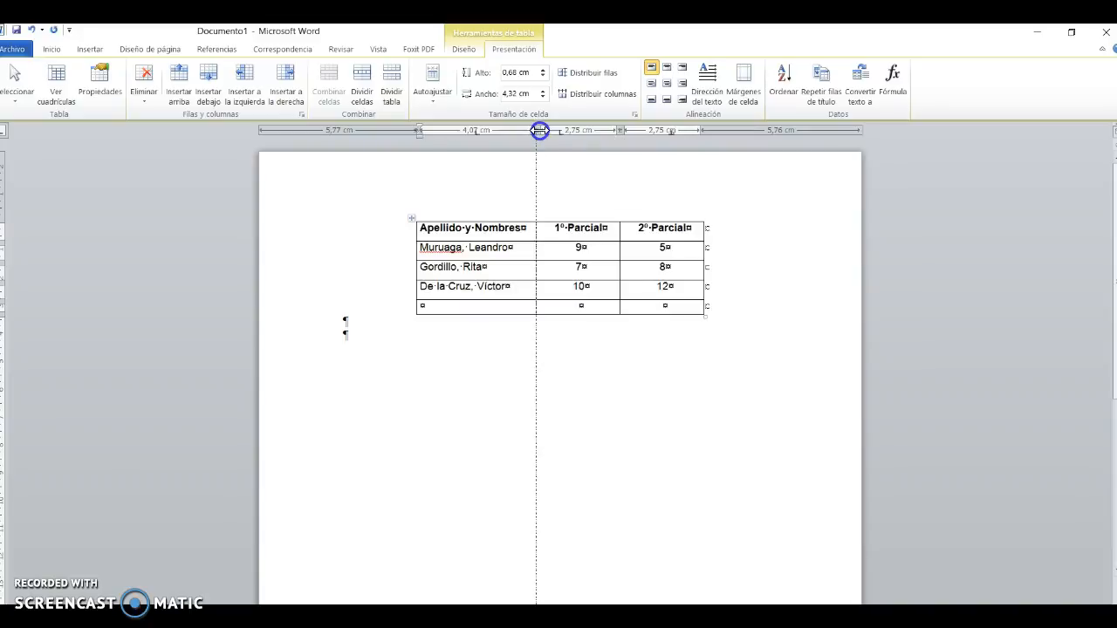
drag(539, 130, 540, 130)
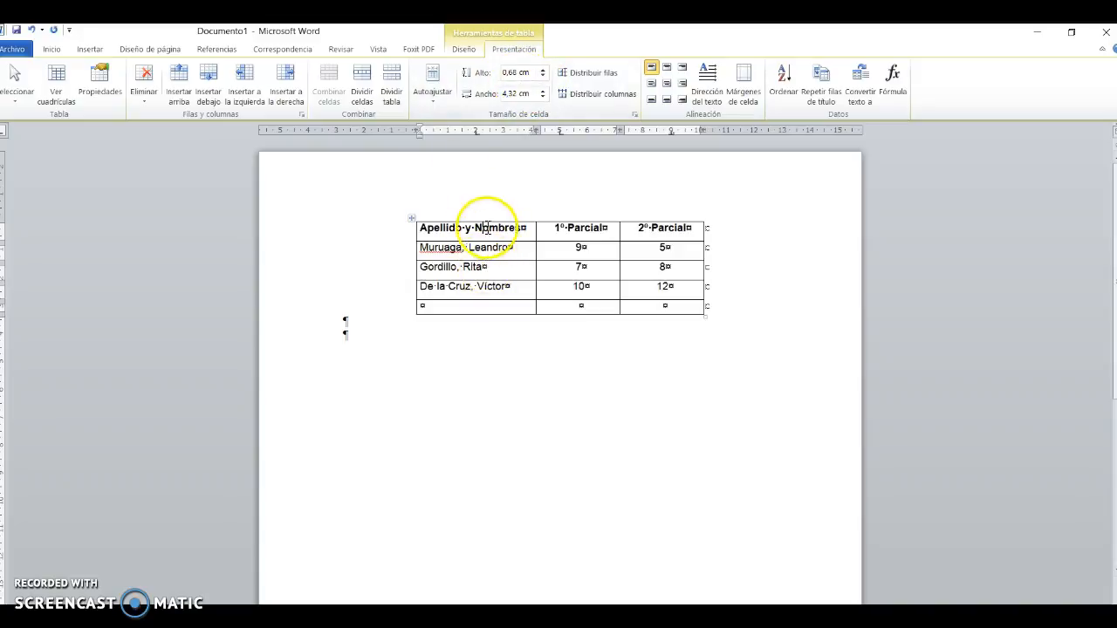
click(481, 332)
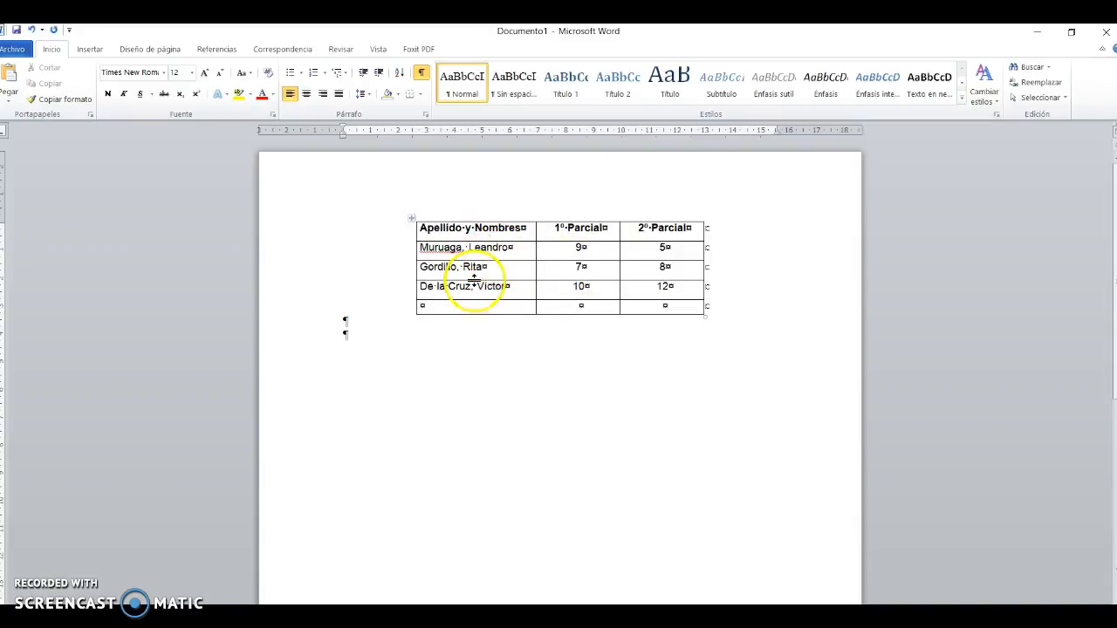
click(369, 333)
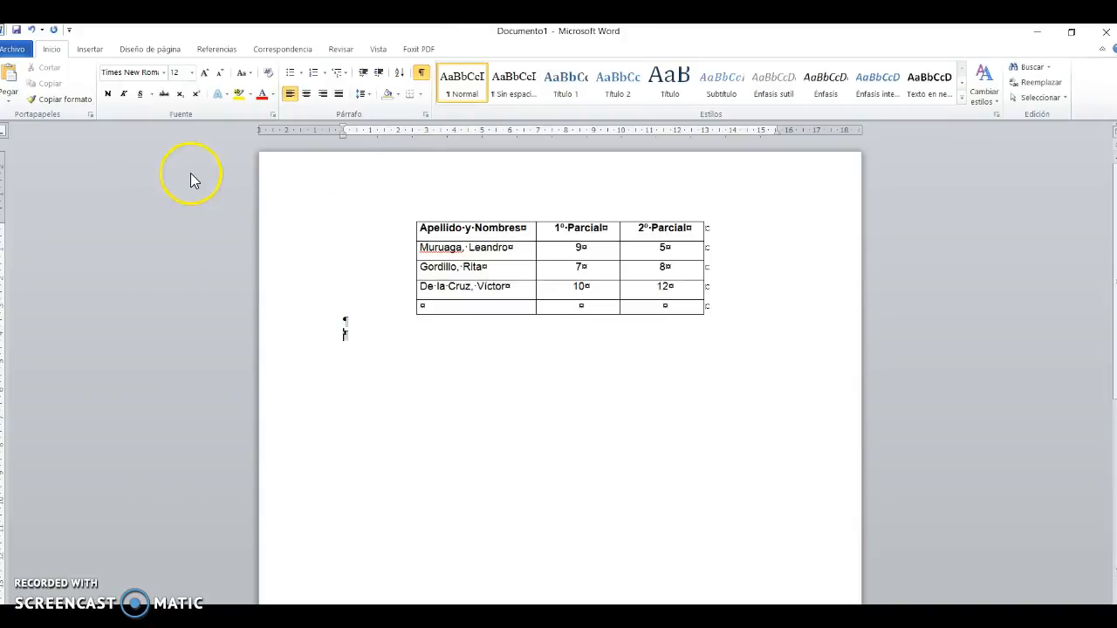
Step: Look up the installed Word version in the help information and return to the document
click(17, 50)
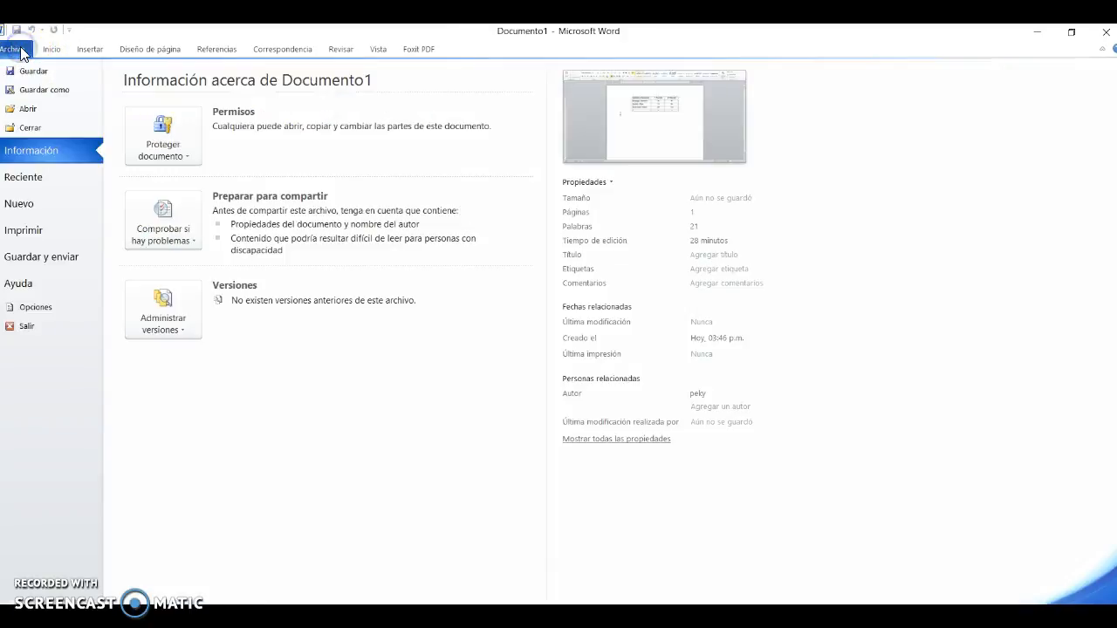
click(20, 285)
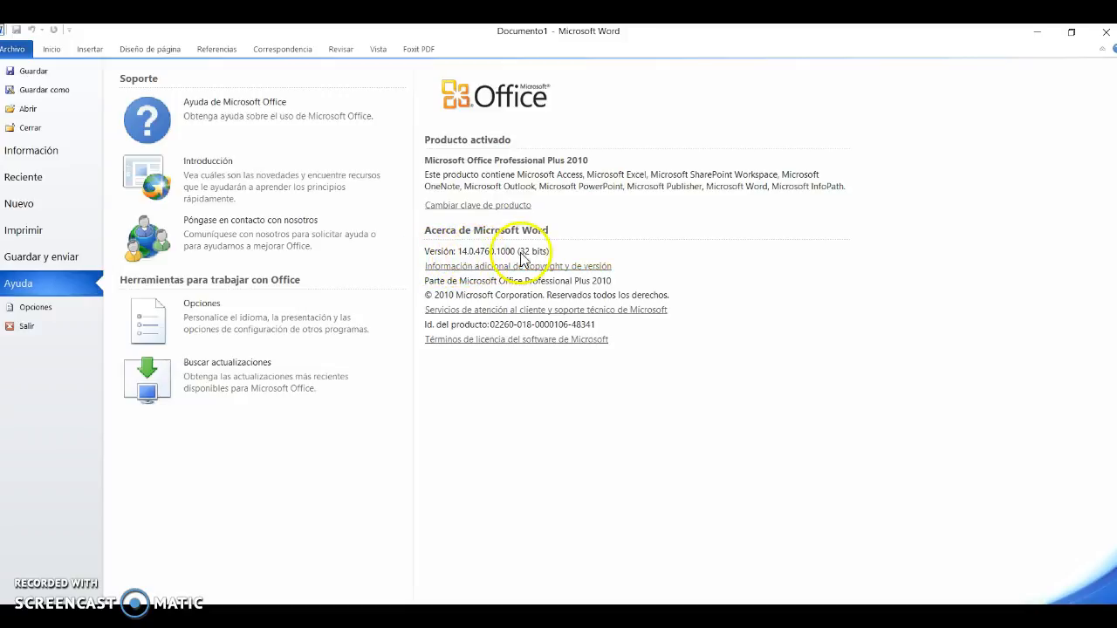
click(51, 49)
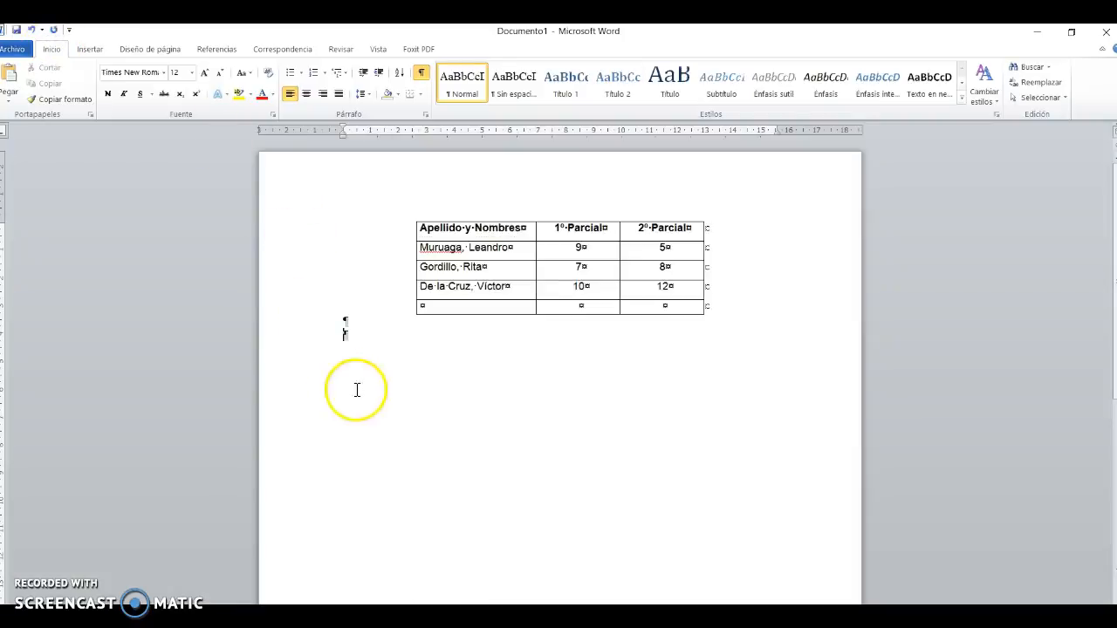
Step: Insert a table with 3 columns and 5 rows in the empty paragraph below the existing table
click(358, 336)
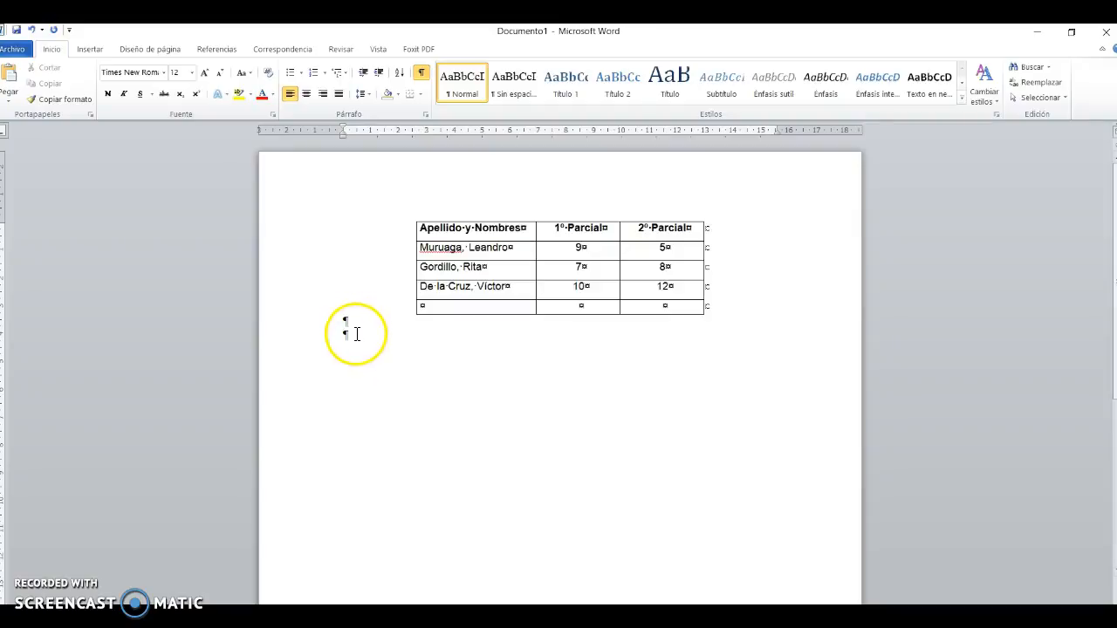
click(91, 50)
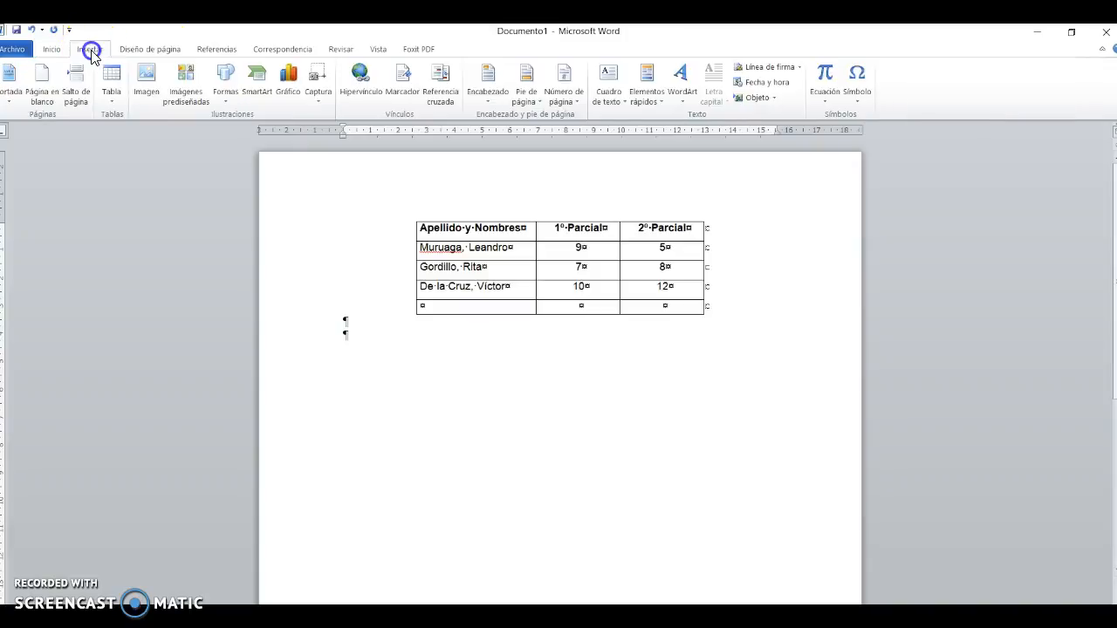
click(111, 100)
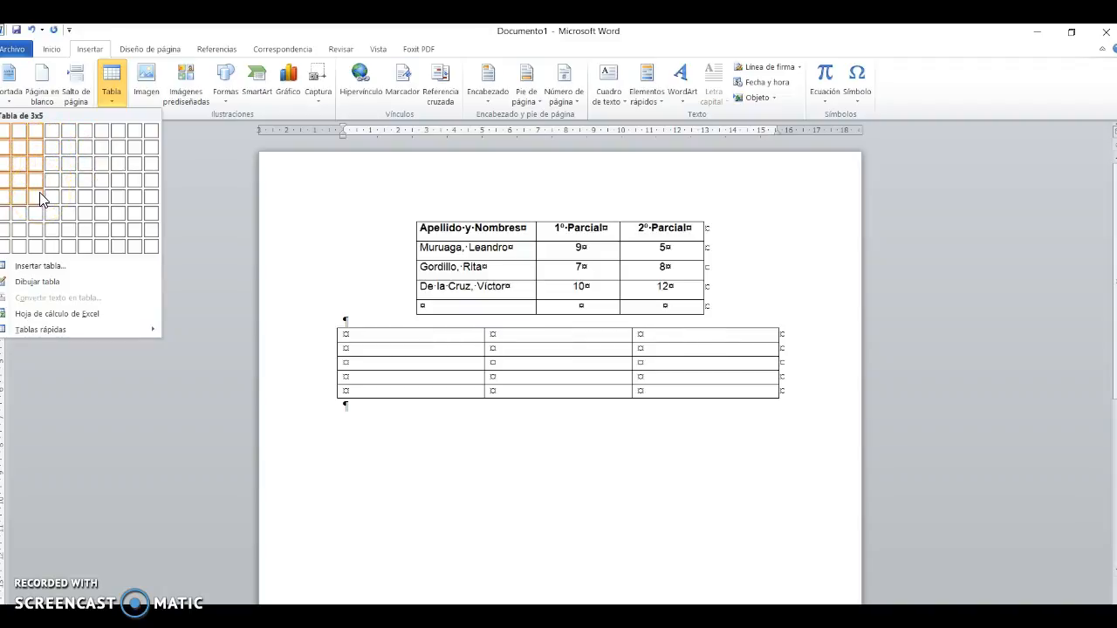
click(32, 270)
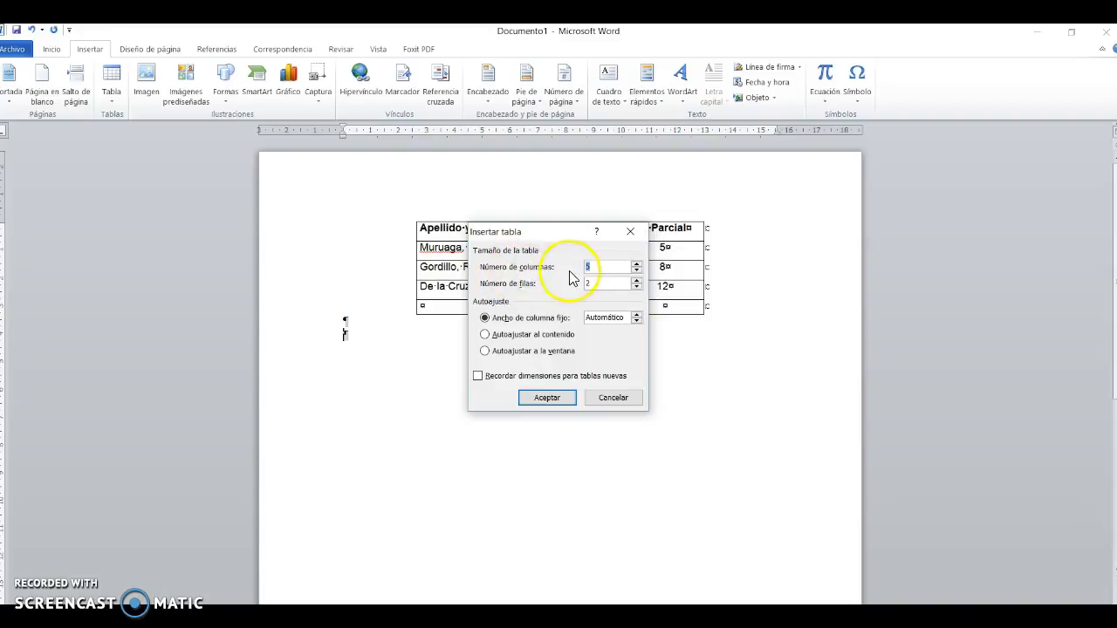
click(637, 274)
click(637, 274)
click(637, 274)
click(636, 265)
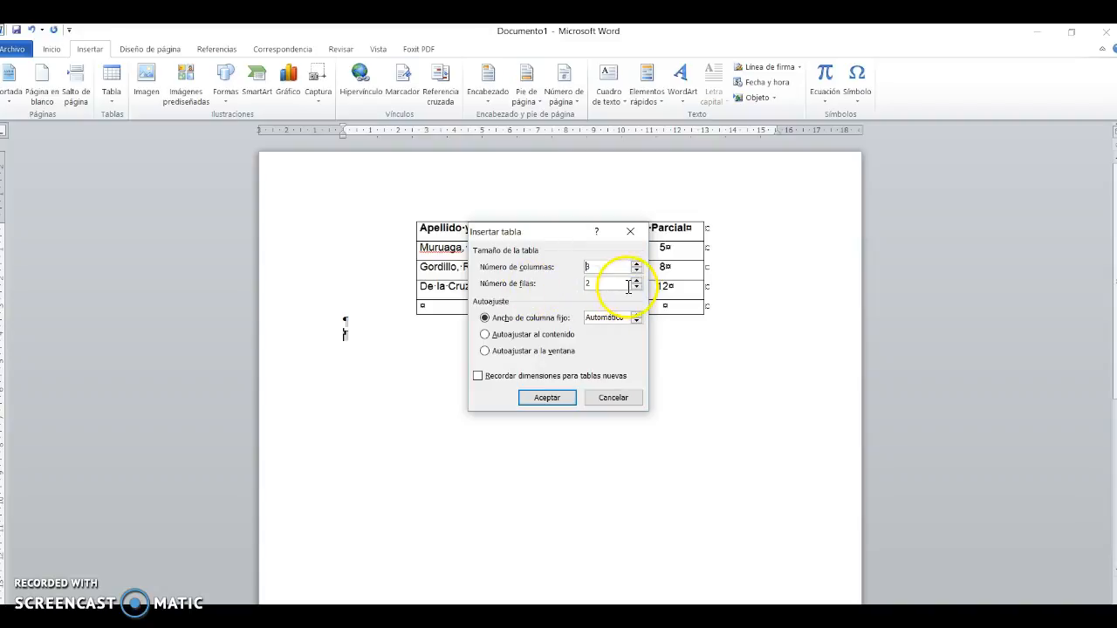
click(636, 281)
click(636, 281)
click(636, 281)
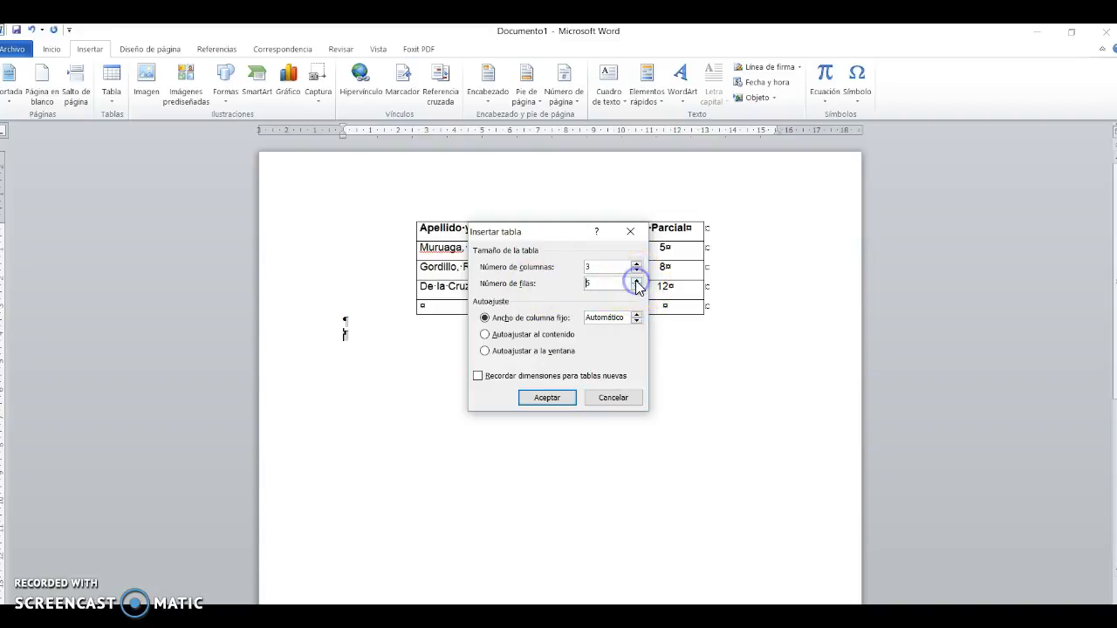
click(546, 398)
click(533, 388)
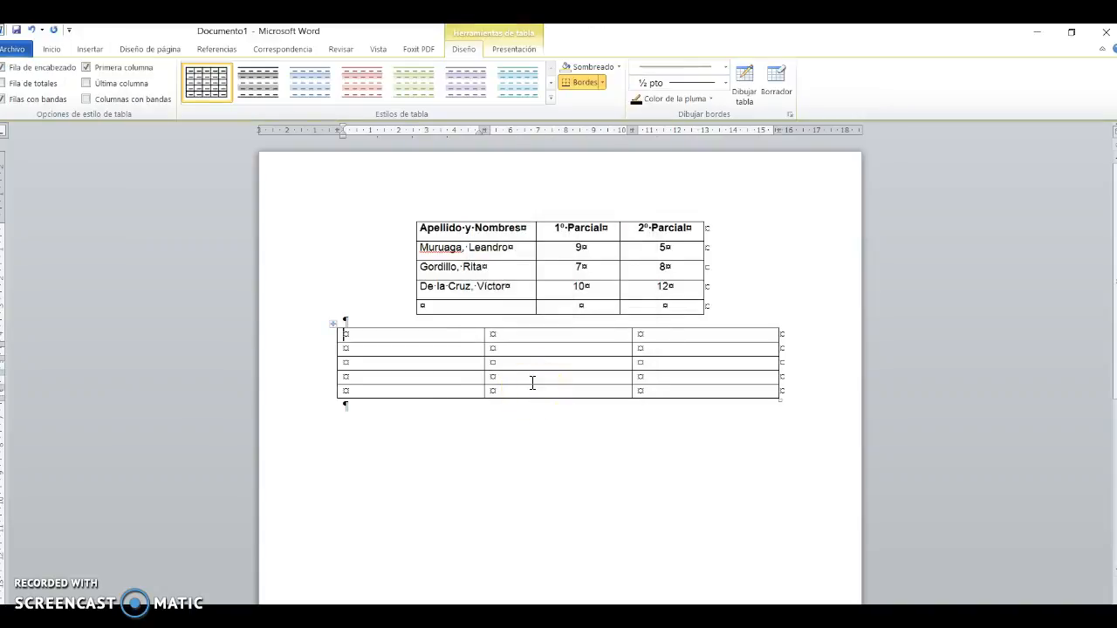
click(549, 376)
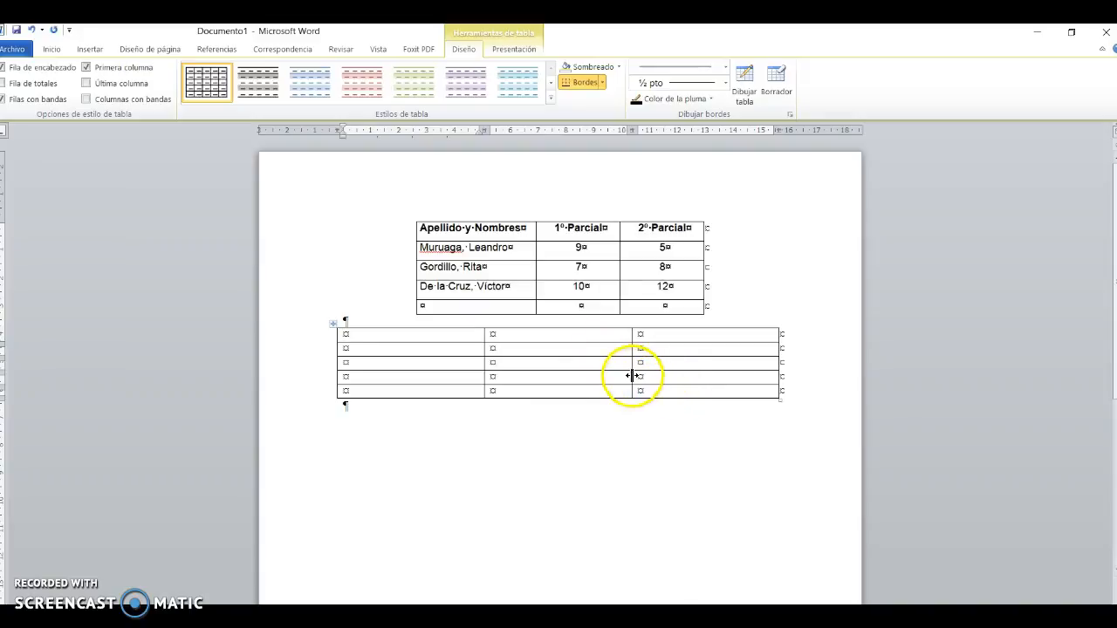
Step: Check the cell width of the "1º Parcial" column in the upper table
click(579, 216)
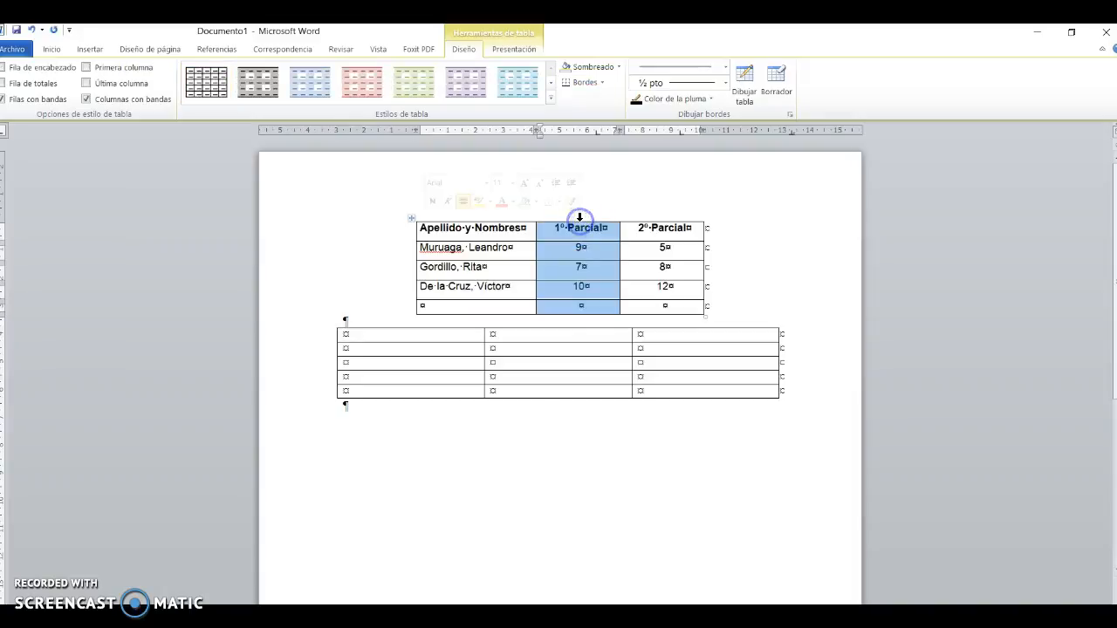
click(521, 52)
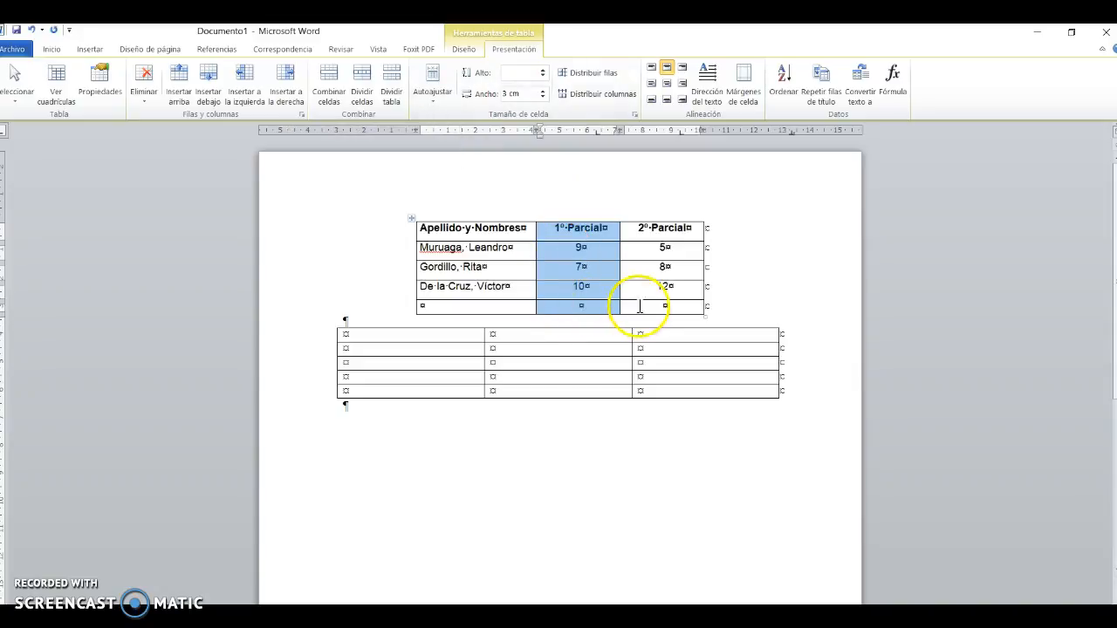
click(579, 324)
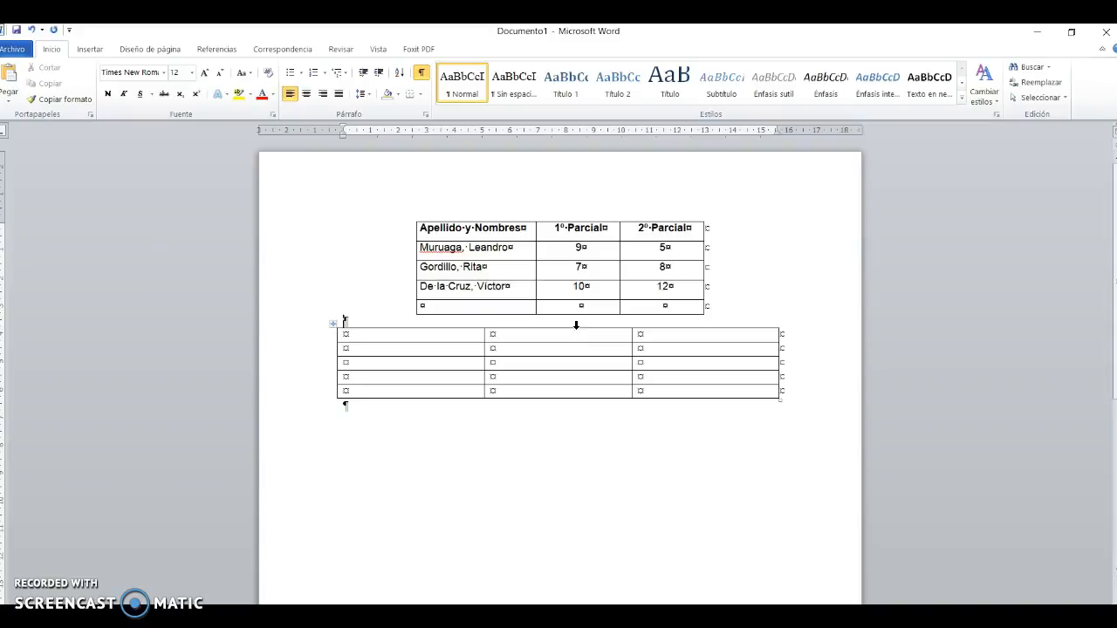
Step: Set the width of the new table's second and third columns to 3 cm
click(576, 325)
drag(576, 329, 673, 338)
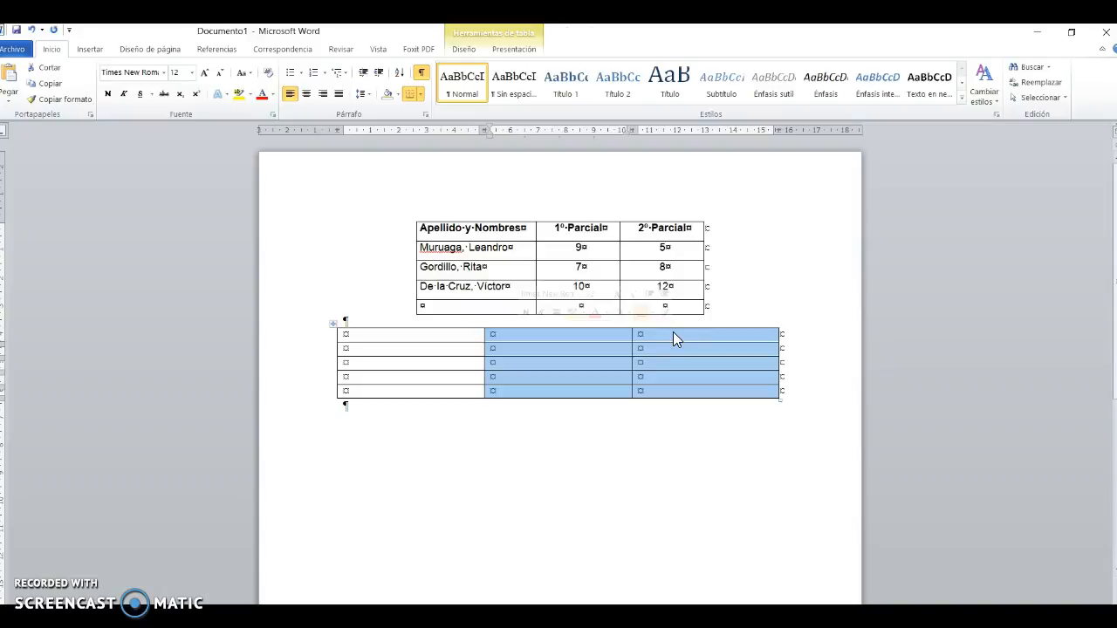
click(514, 52)
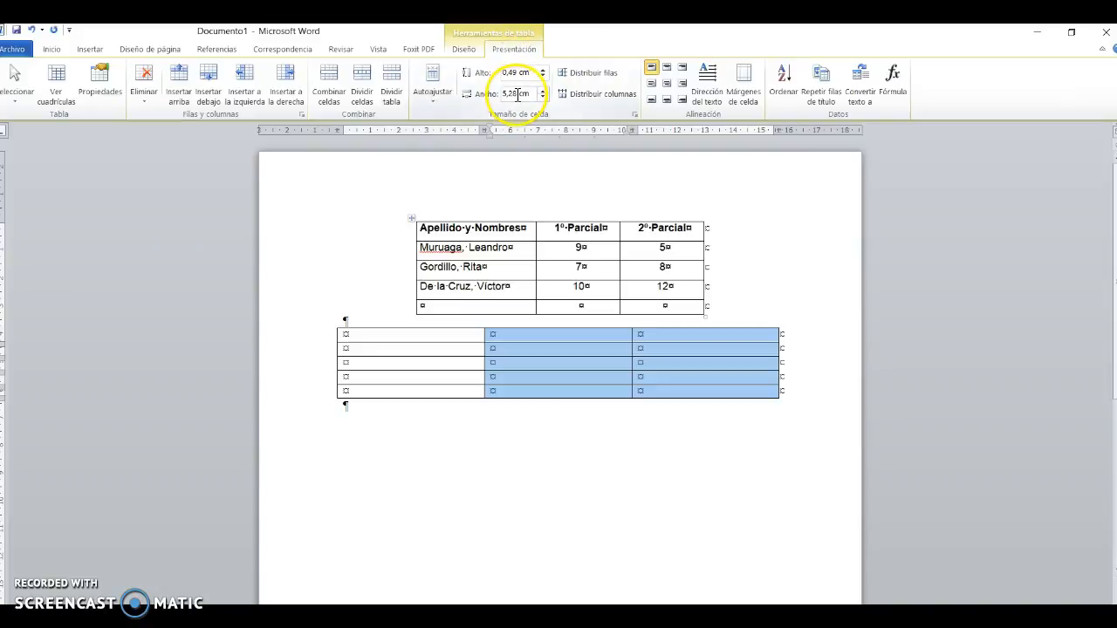
click(509, 93)
drag(508, 93, 519, 94)
text(3)
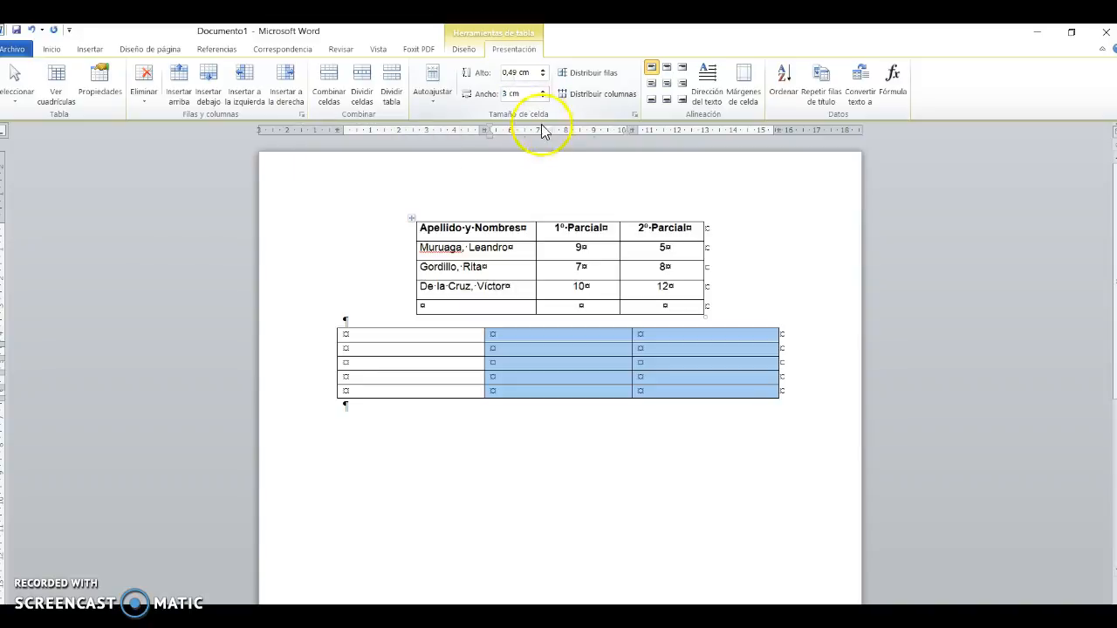
click(575, 342)
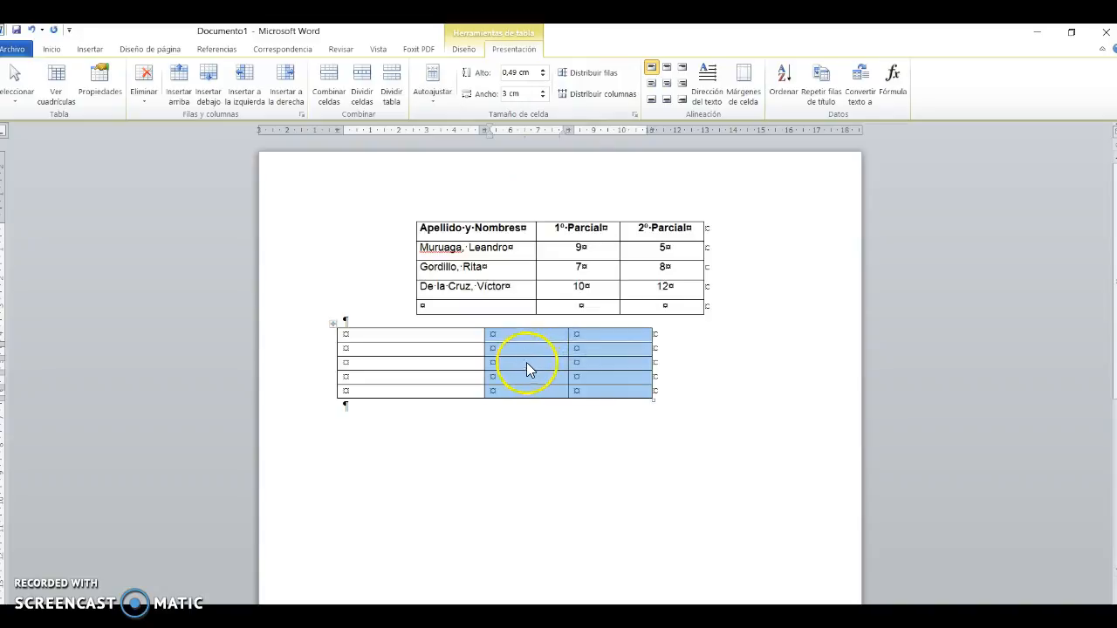
Step: Enter the heading "Apellido y Nombres" in the new table's first cell and go to the cell beneath it
click(409, 336)
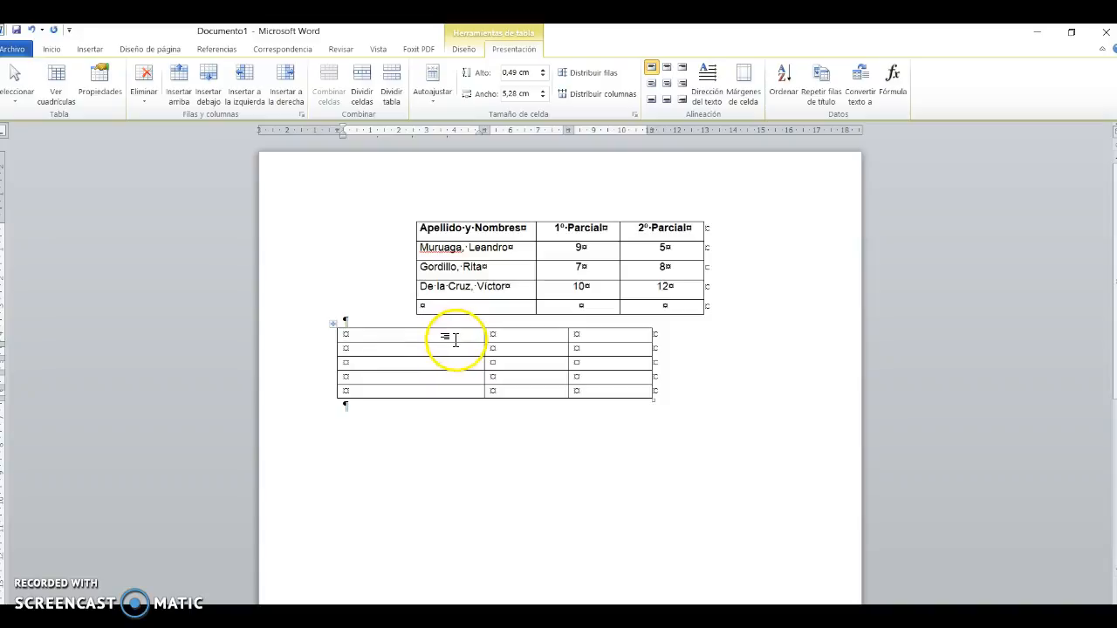
text(Apellido y Nombres)
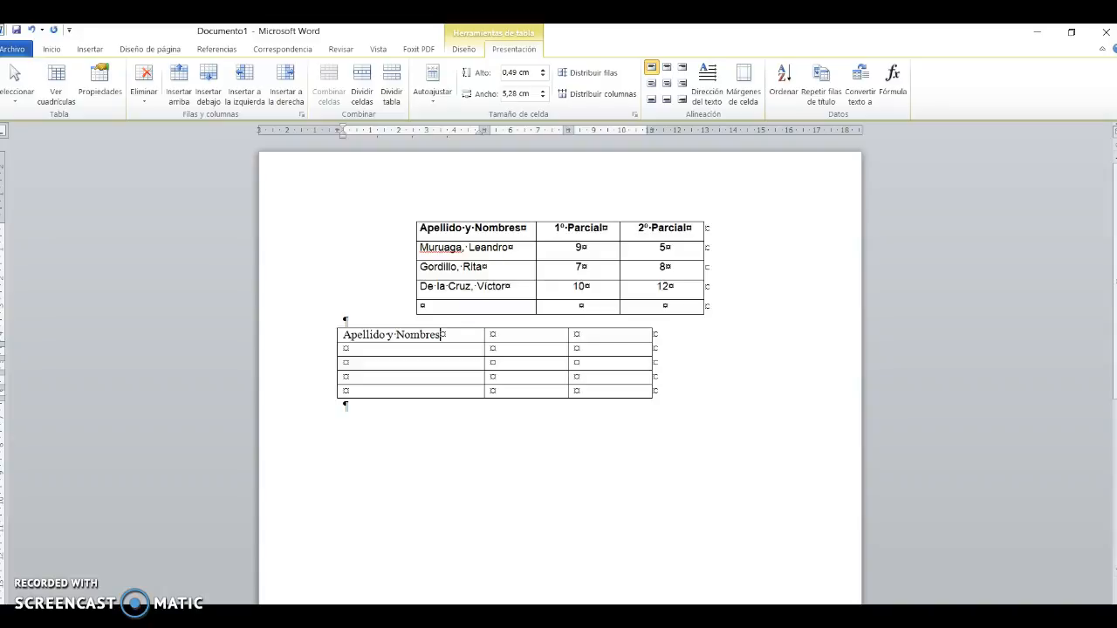
key(Down)
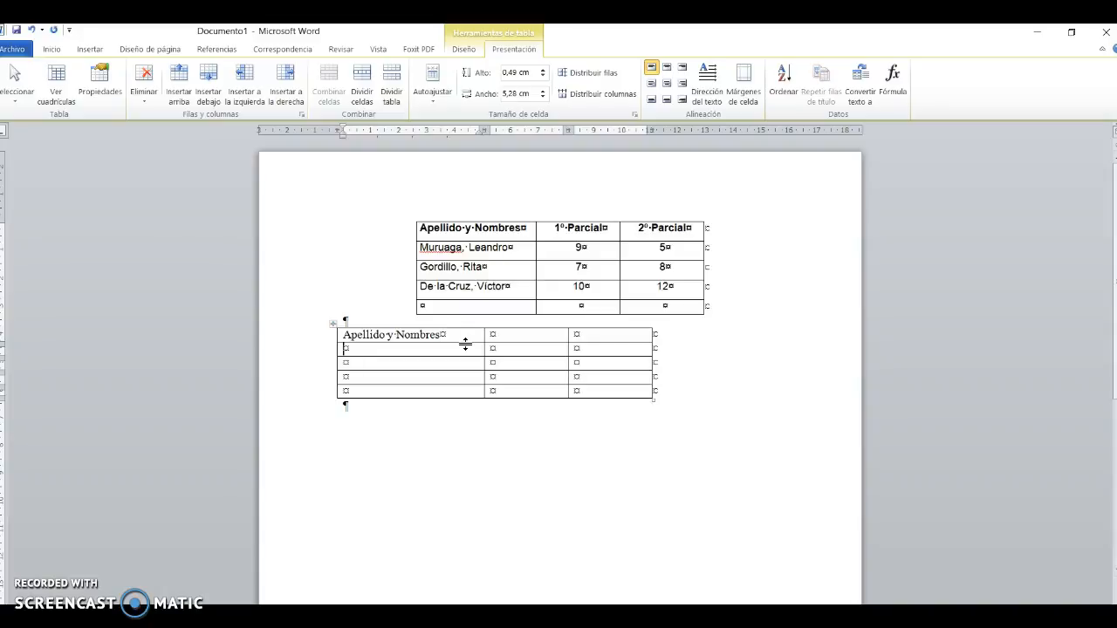
click(362, 349)
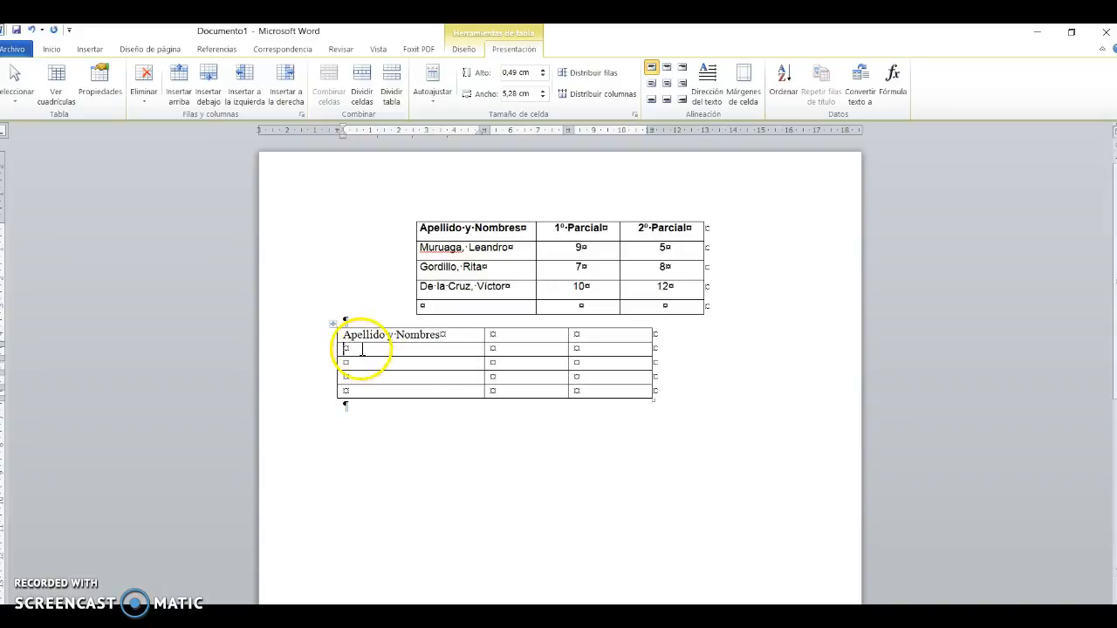
Step: Fill the four cells below "Apellido y Nombres" with student surnames, using the upper table's three surnames and one additional surname
click(362, 349)
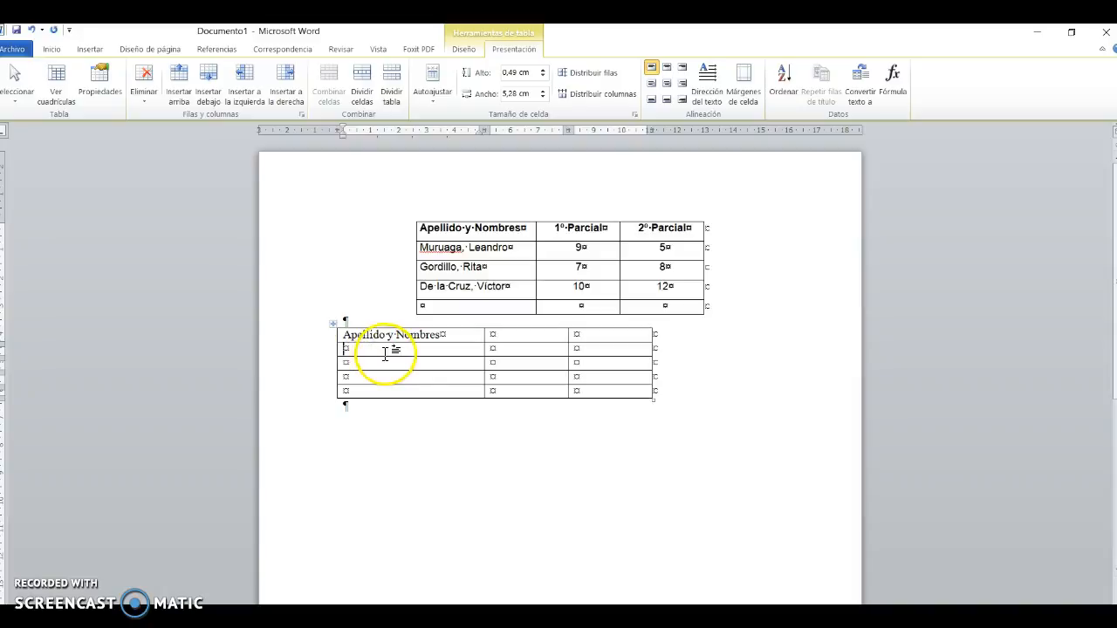
text(Mua)
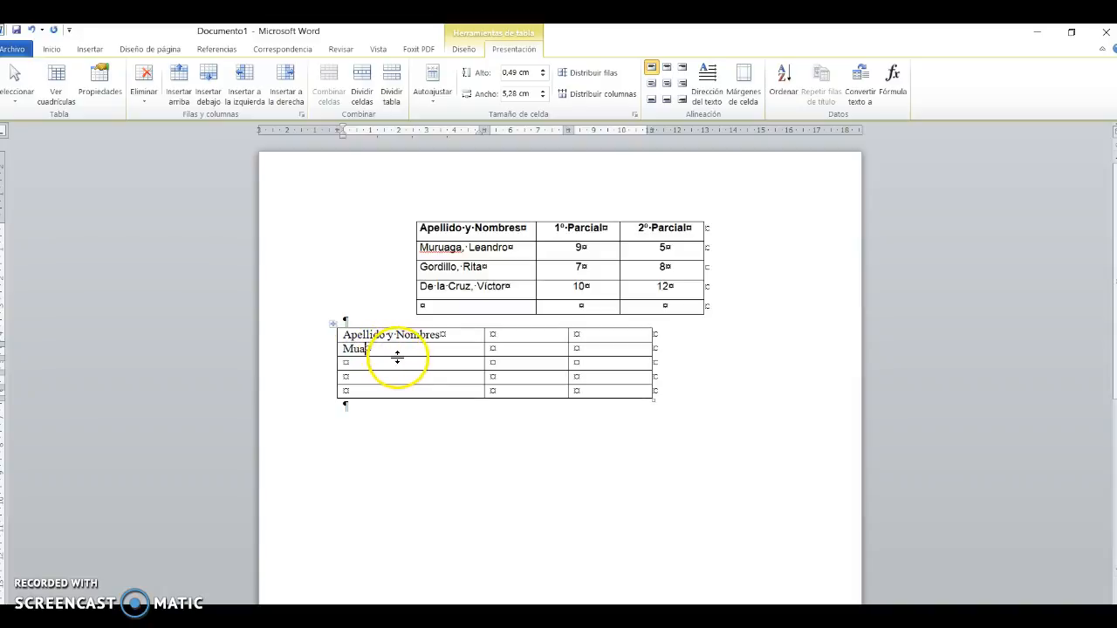
key(BackSpace)
text(rua)
text(gaGordillo)
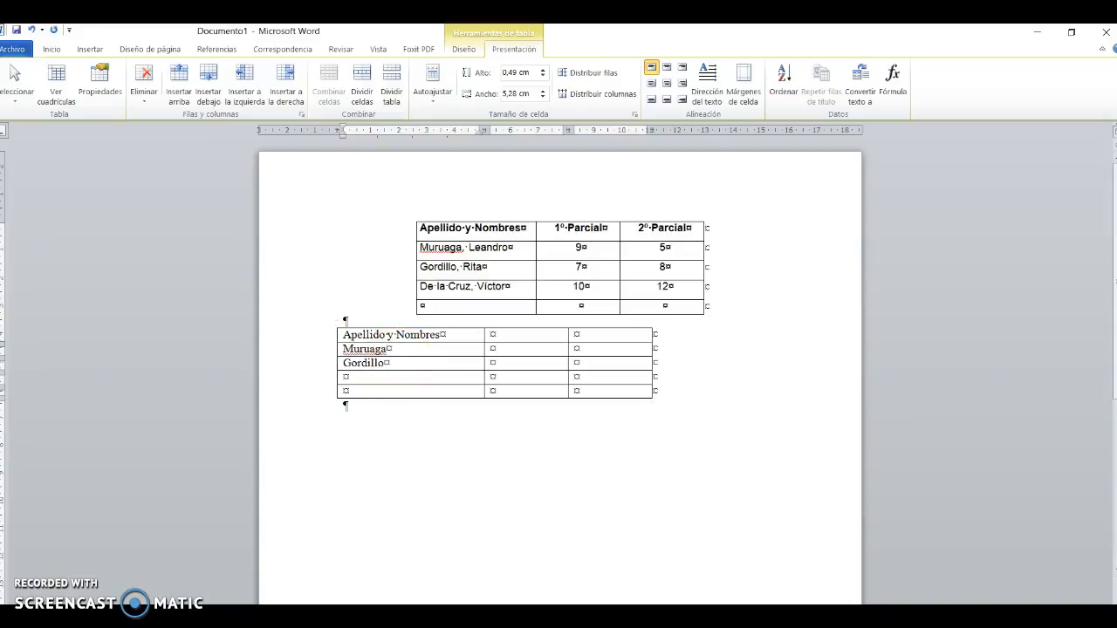
key(Return)
key(BackSpace)
click(397, 377)
text(De la Crux)
key(BackSpace)
text(z)
text(Zamora)
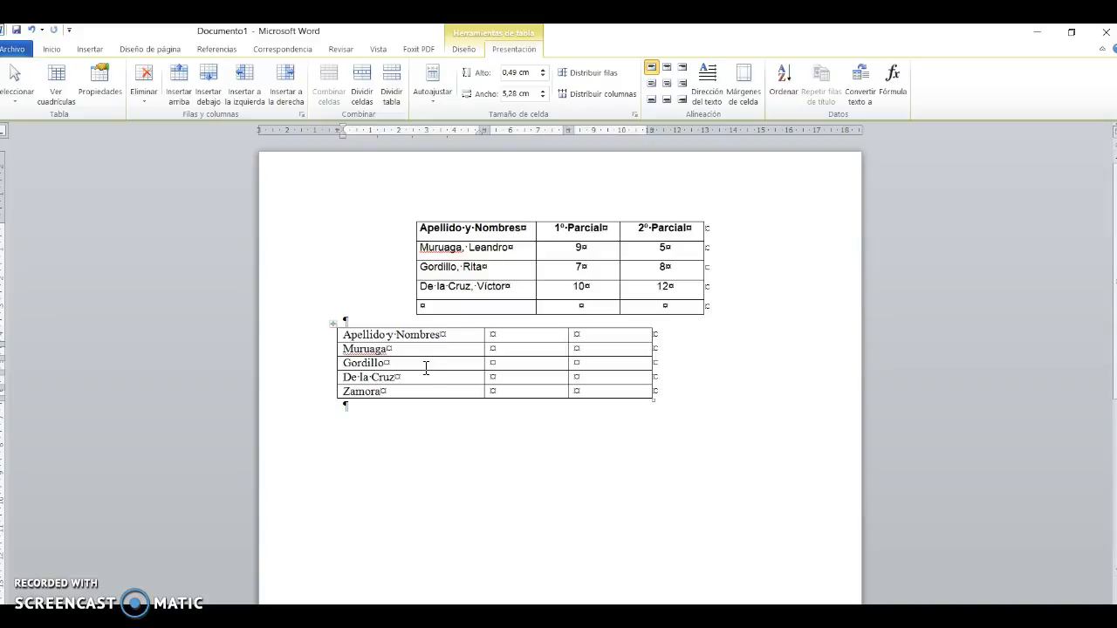
Step: Append an empty row to the new table and head its second and third columns "1 P" and "2P"
click(592, 392)
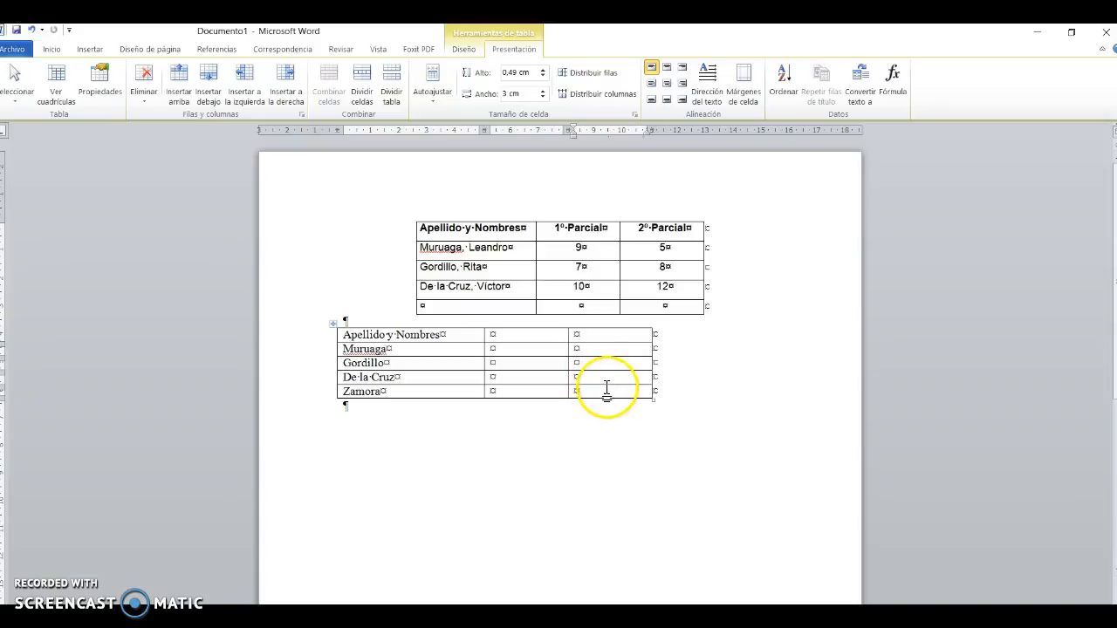
key(Tab)
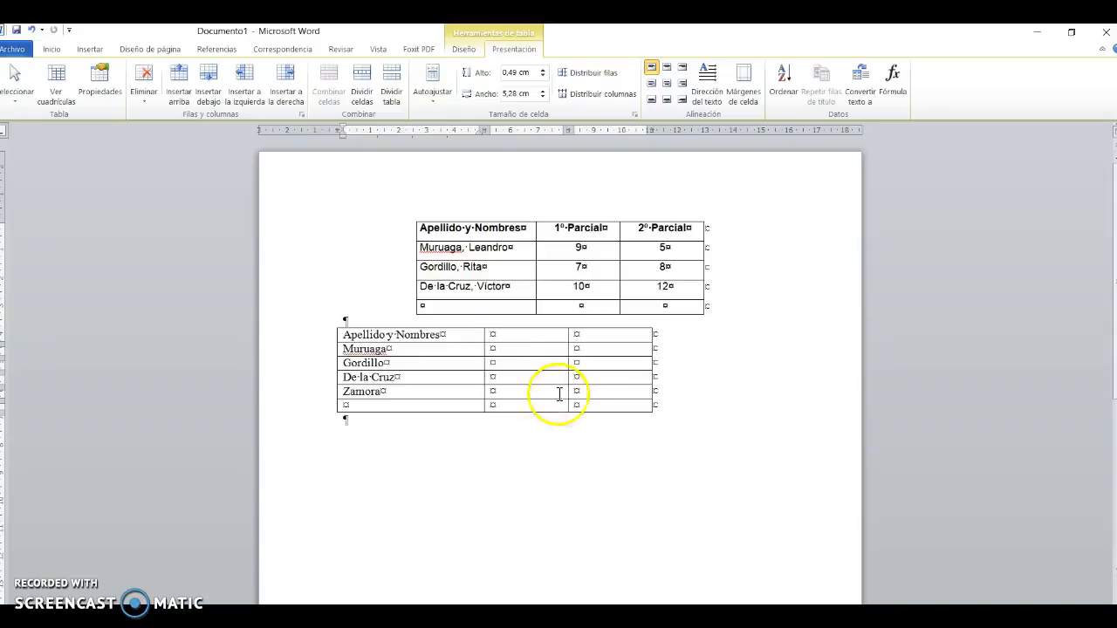
click(528, 334)
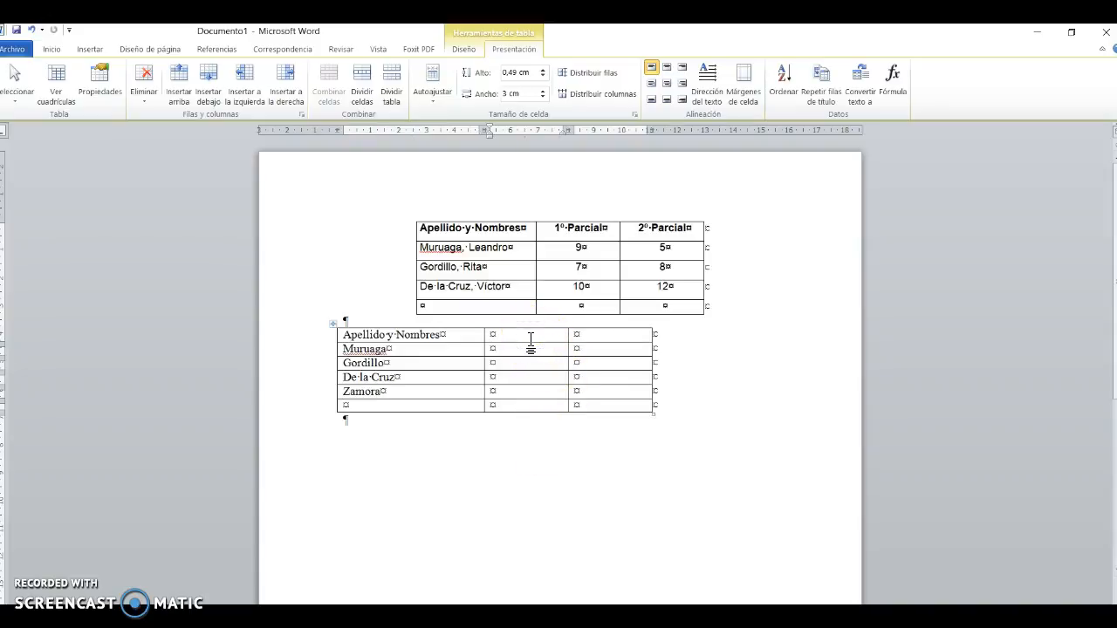
text(1 P)
click(601, 335)
text(2P)
Step: Enter the grades 5, 6, 7 and 8 for the four students in the "1 P" column
click(522, 350)
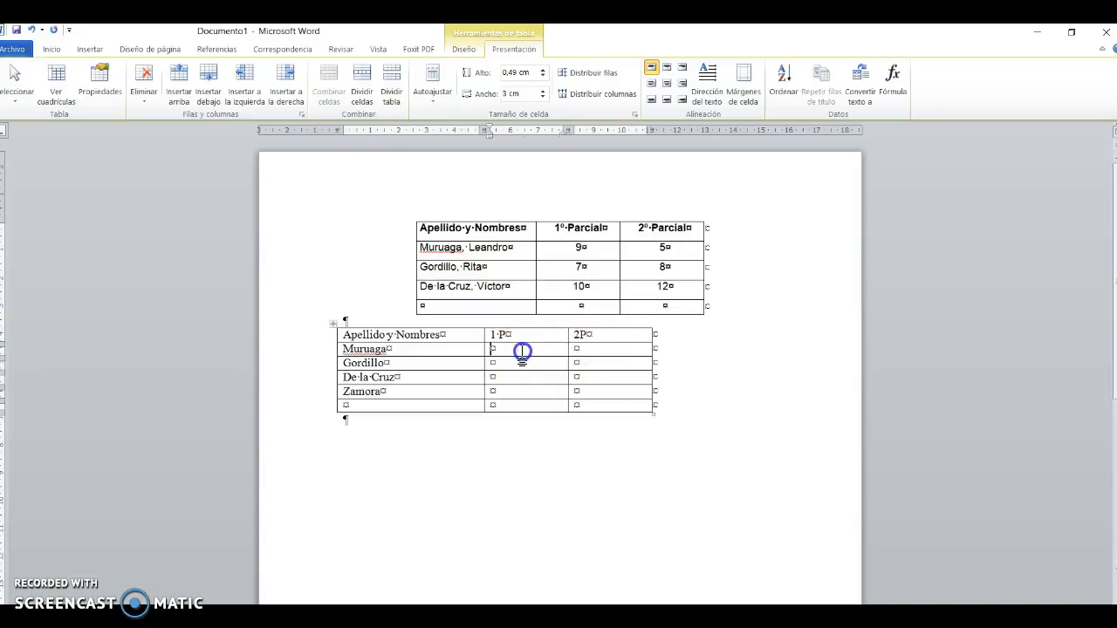
text(5)
key(Down)
text(67)
key(BackSpace)
key(Down)
text(7)
key(Down)
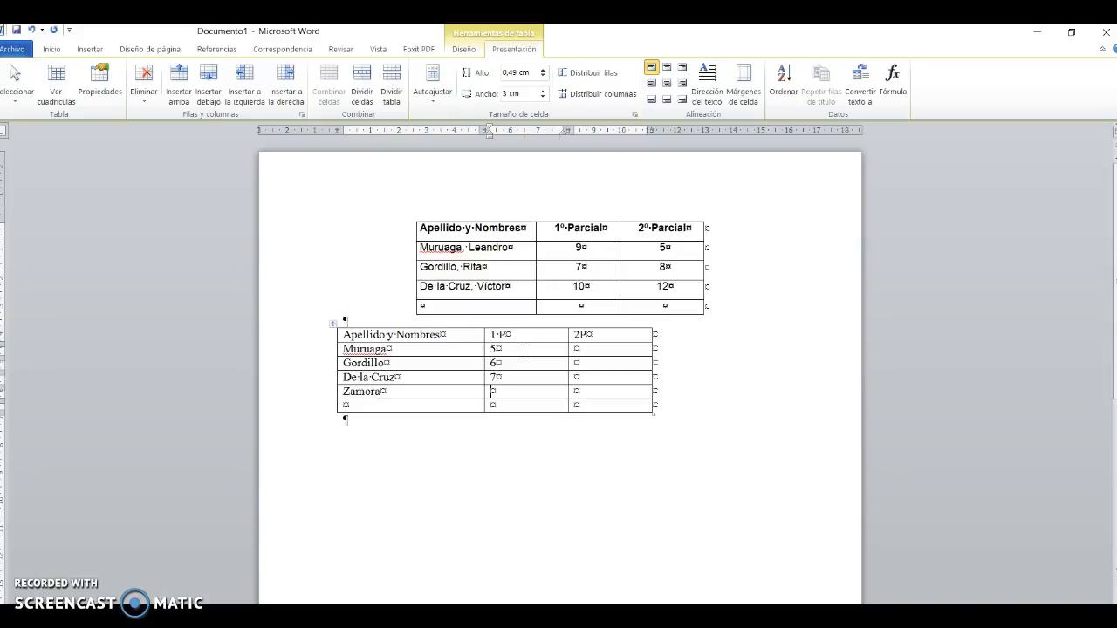
text(8)
Step: Enter the grades 10, 9, 8 and 9 for the four students in the "2P" column
click(621, 349)
text(10)
key(Down)
text(9)
key(Down)
text(8)
key(Down)
text(9)
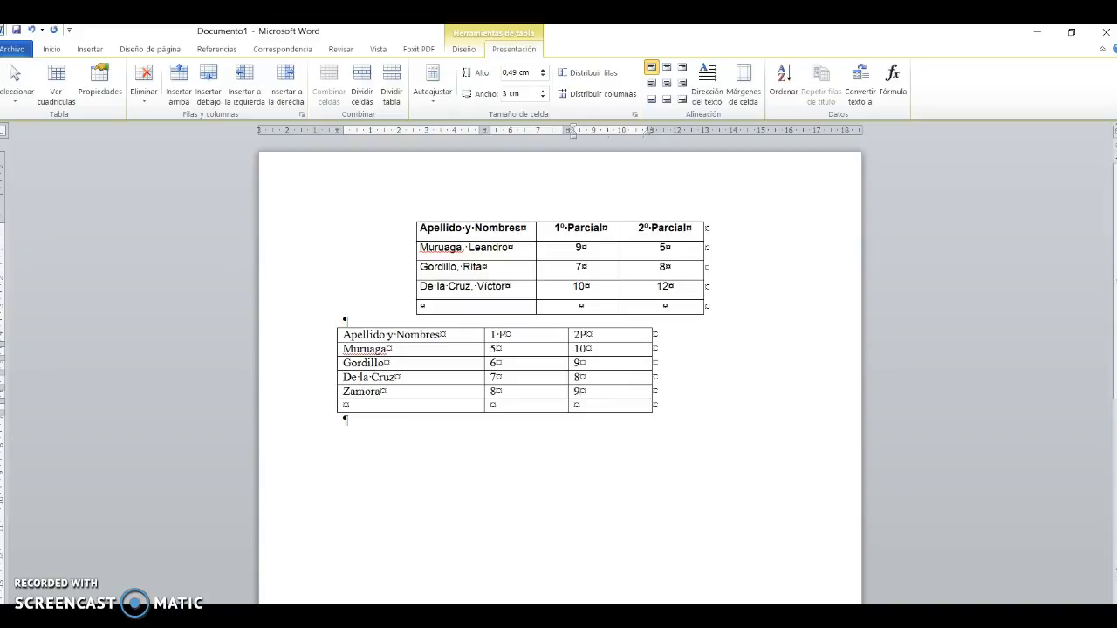
click(607, 392)
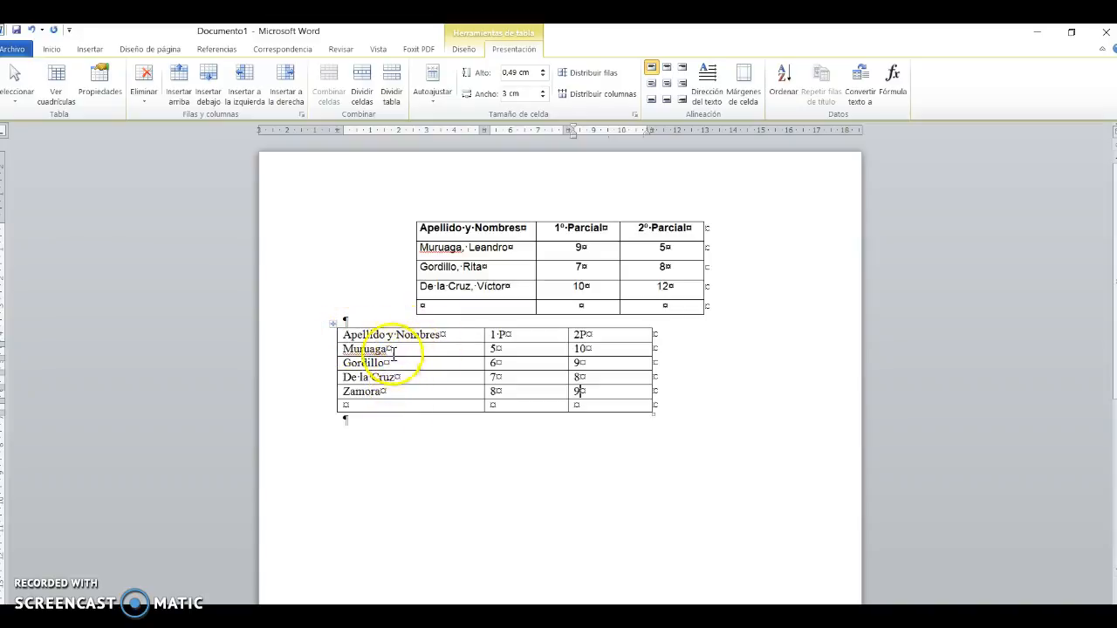
Step: Sort the new table by "Apellido y Nombres" as text in ascending order, treating the first row as a header
click(355, 336)
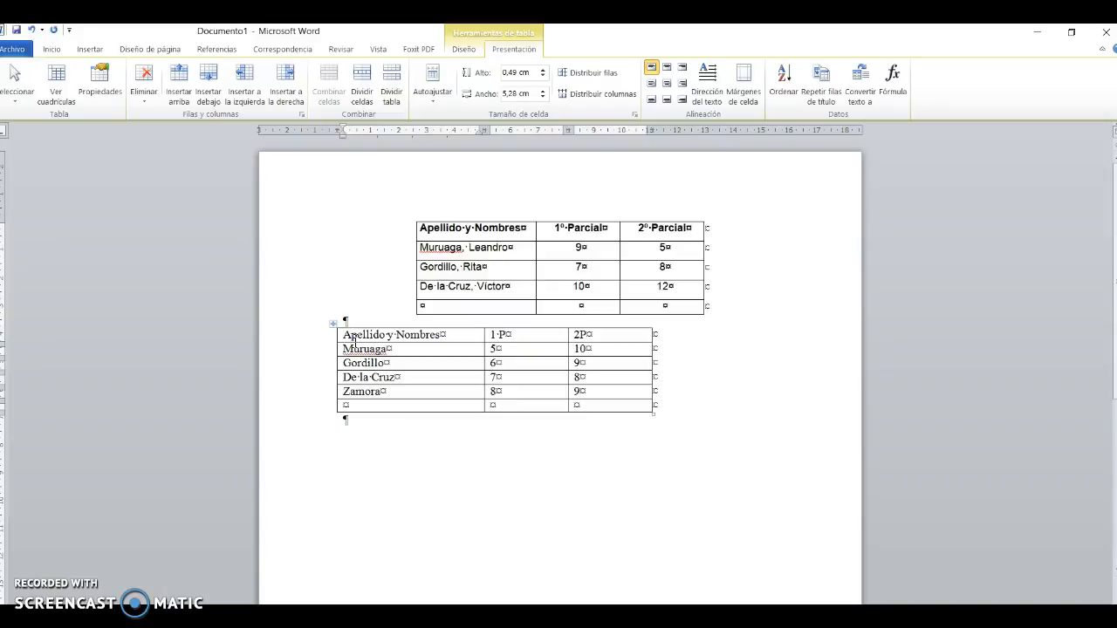
click(788, 101)
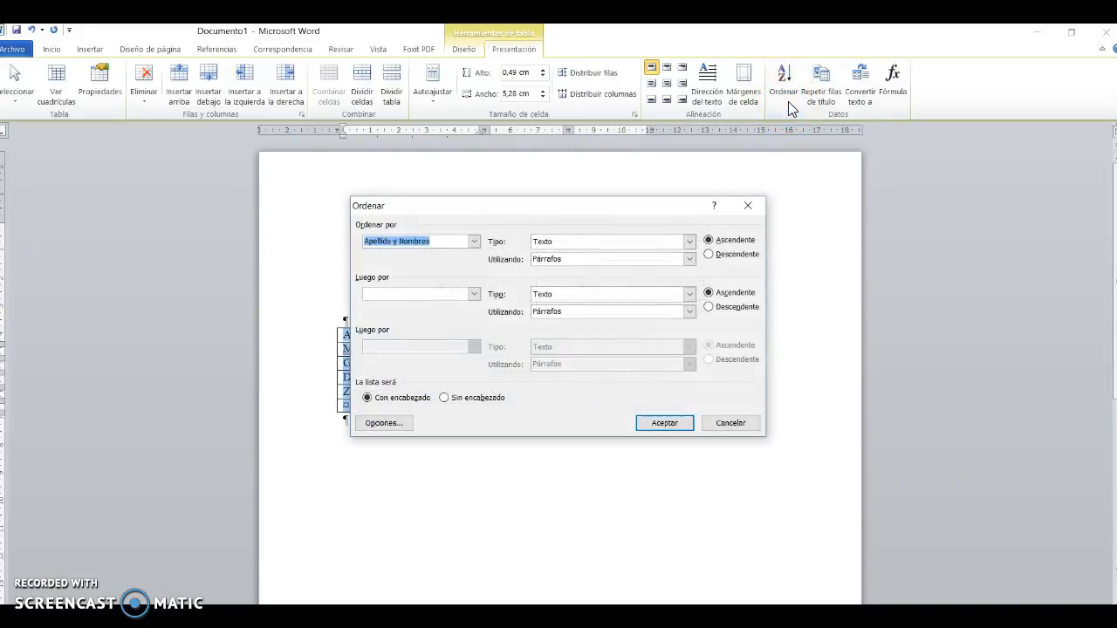
drag(599, 205, 852, 190)
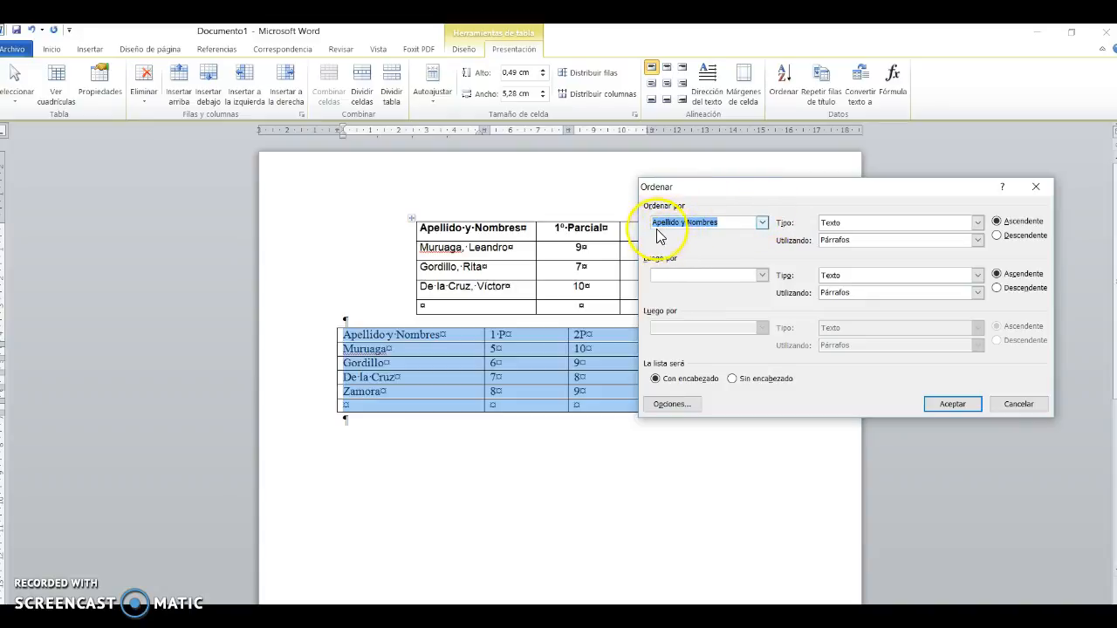
click(762, 224)
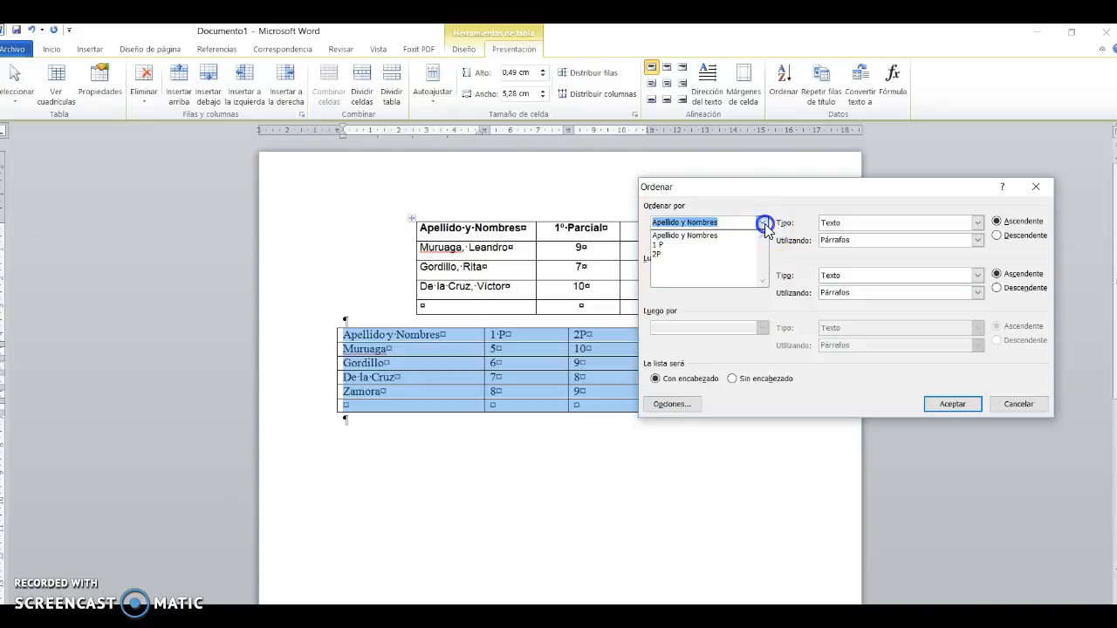
click(698, 234)
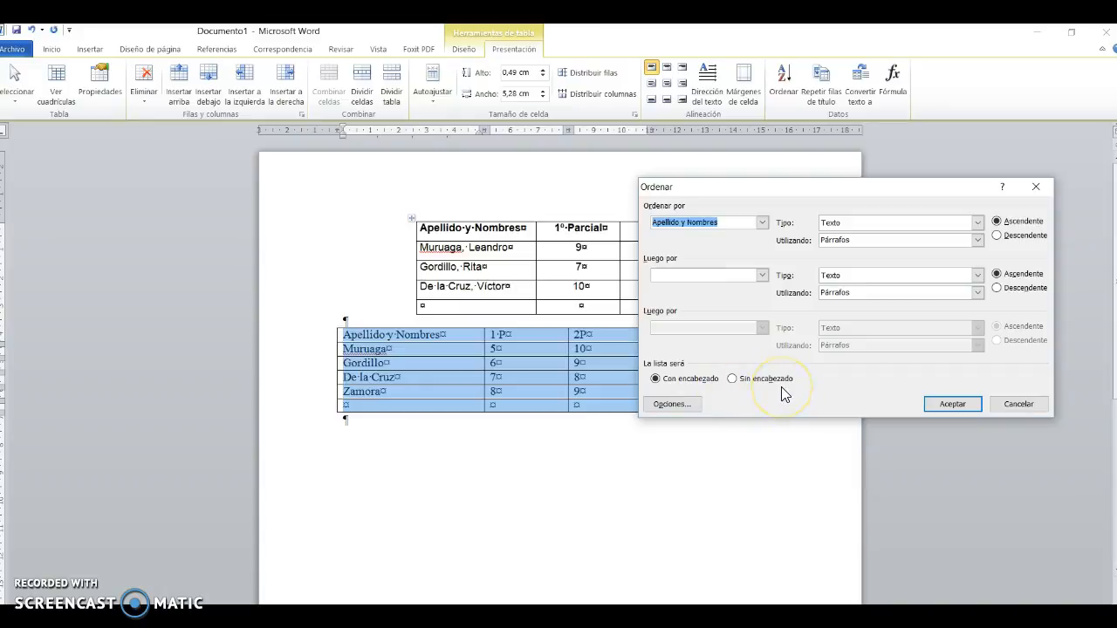
click(732, 379)
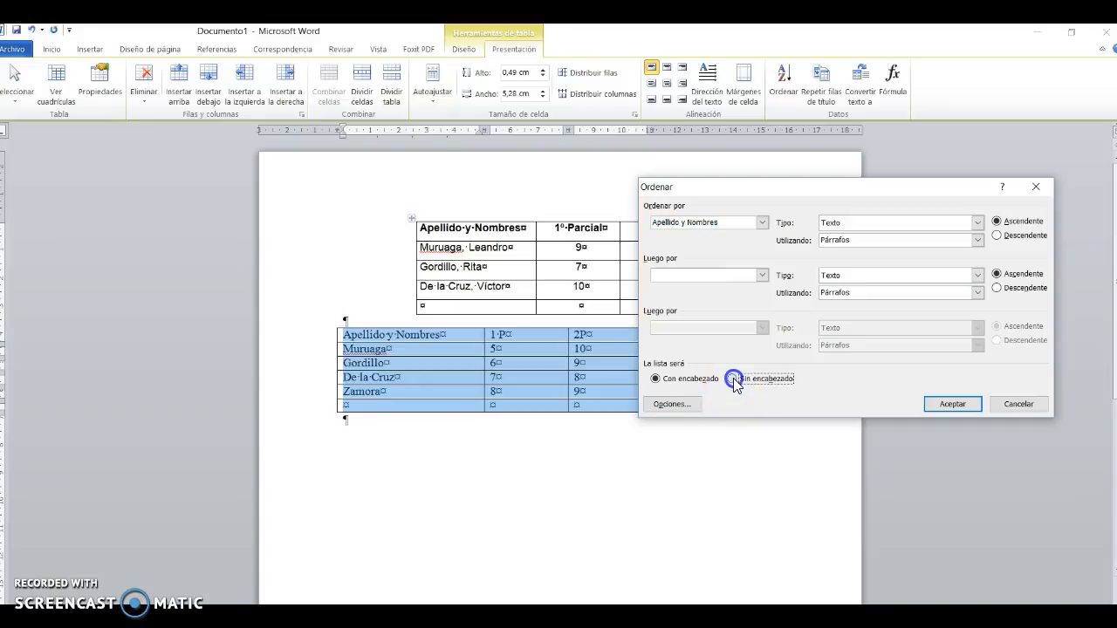
click(762, 223)
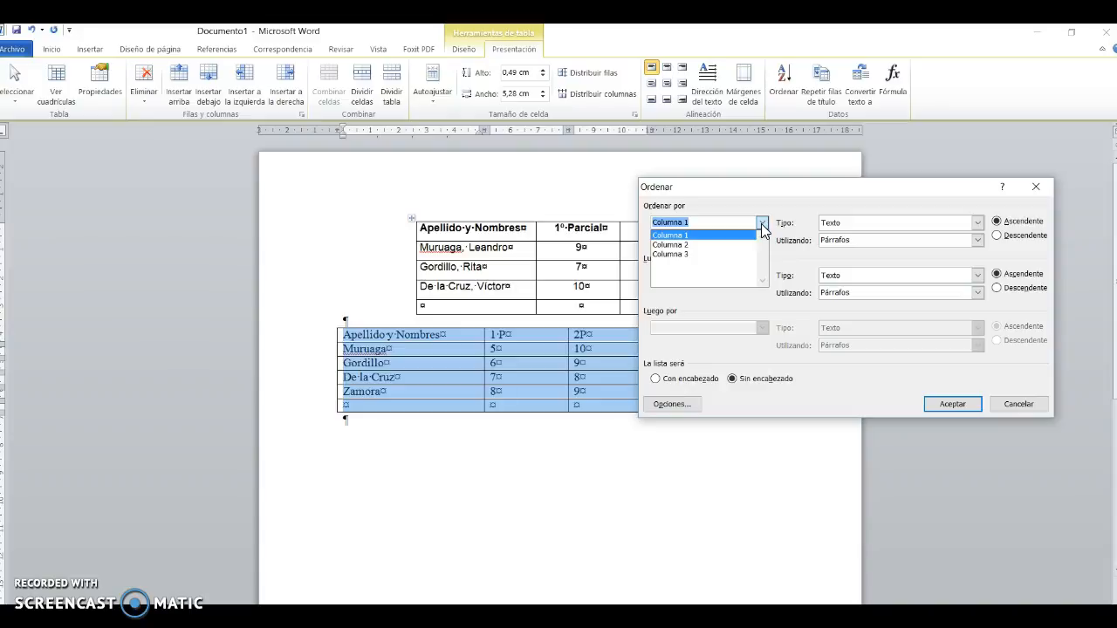
click(654, 378)
click(654, 378)
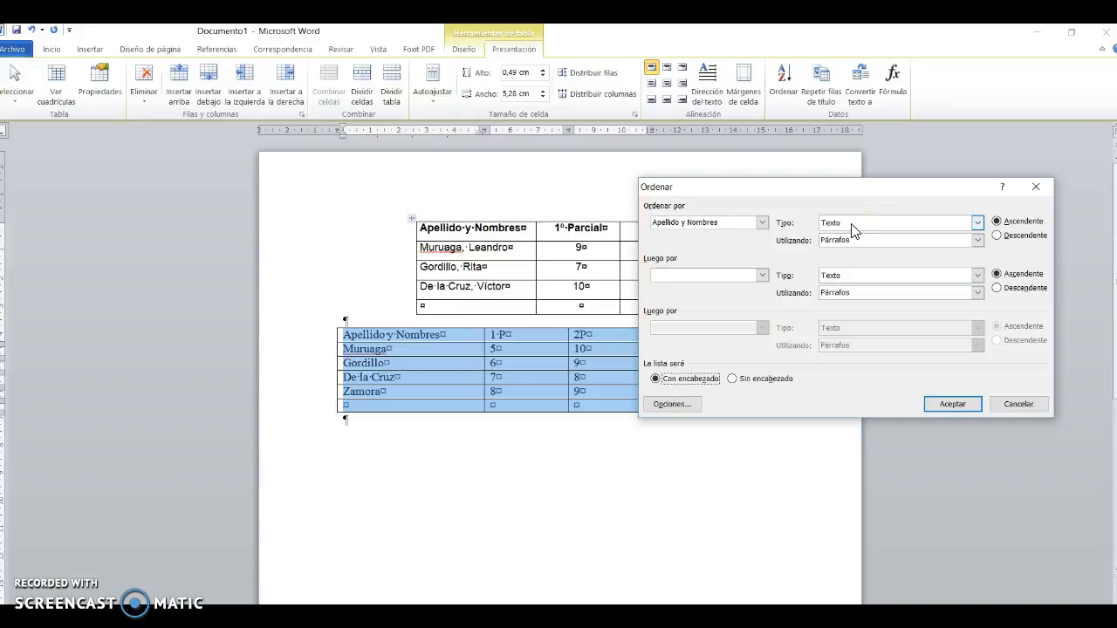
click(948, 404)
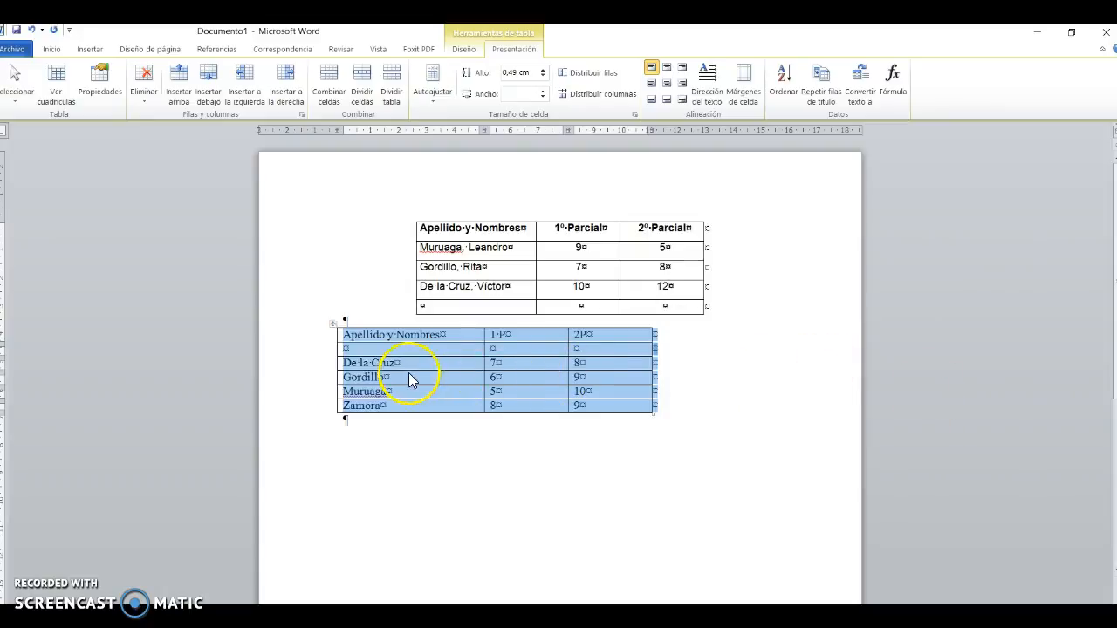
click(361, 352)
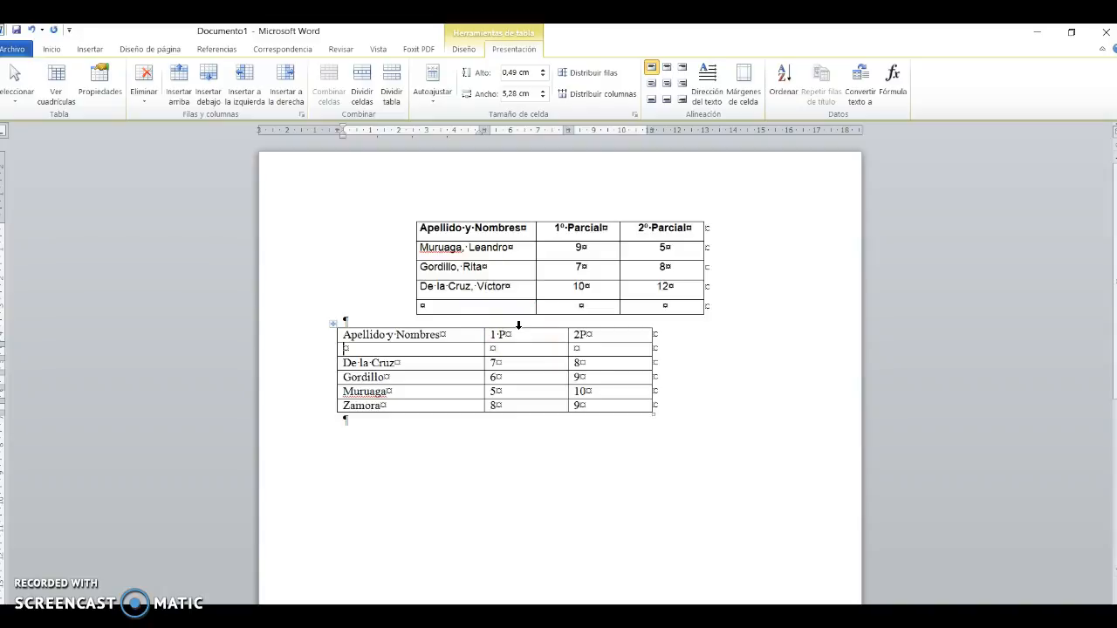
Step: Insert an empty column to the left of the "1 P" column in the lower table
click(501, 331)
click(516, 324)
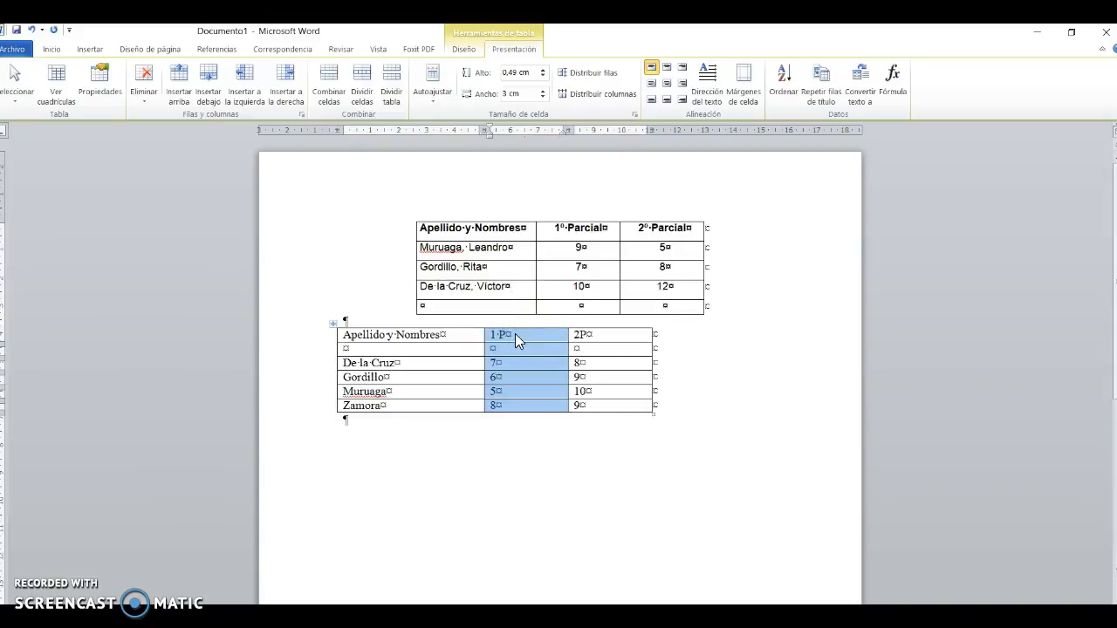
right_click(514, 332)
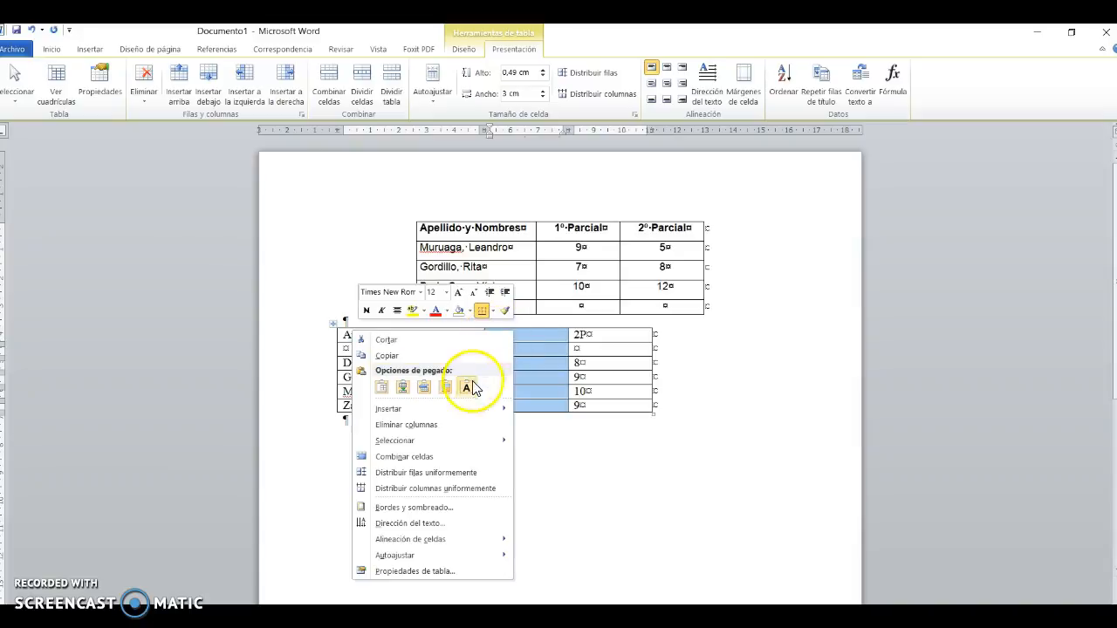
mouse_move(436, 415)
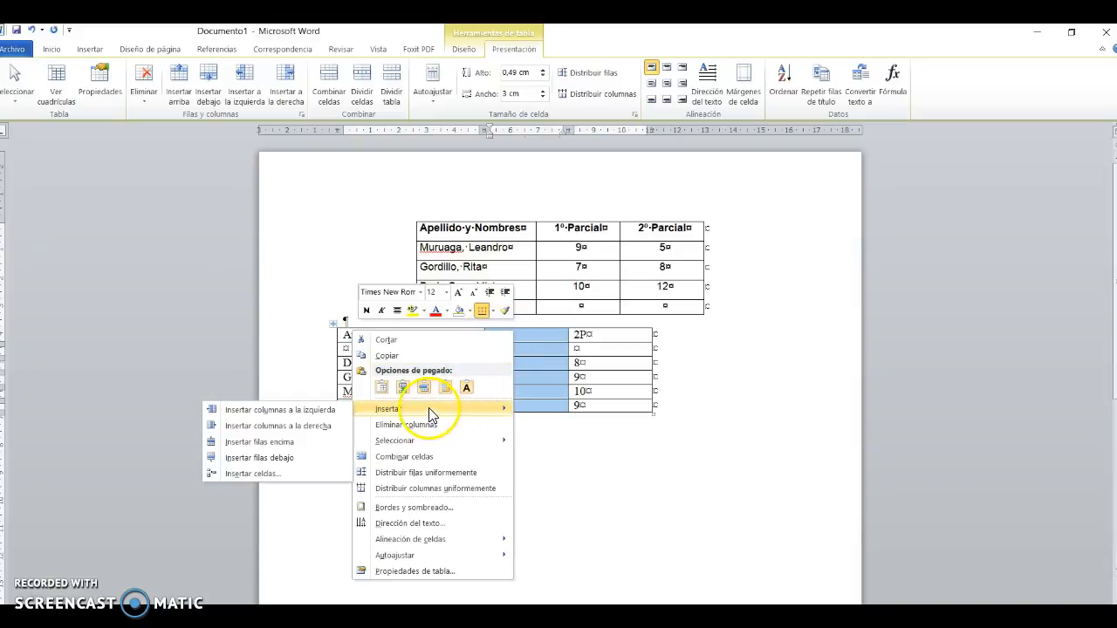
click(316, 410)
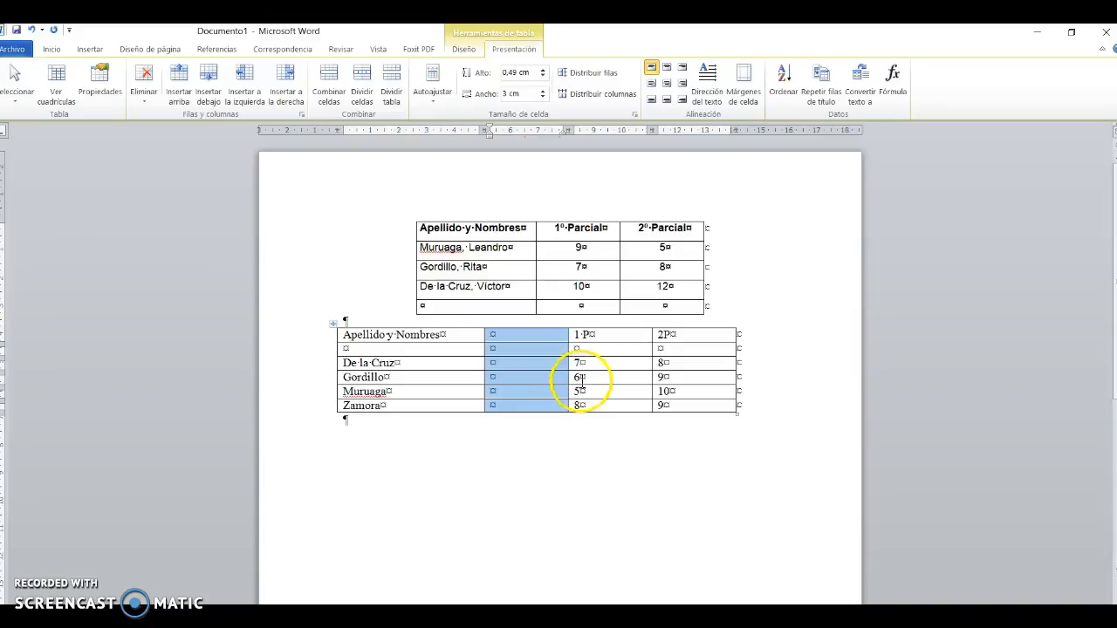
Step: Insert two empty rows above the first two student rows of the lower table
click(305, 363)
drag(305, 363, 296, 381)
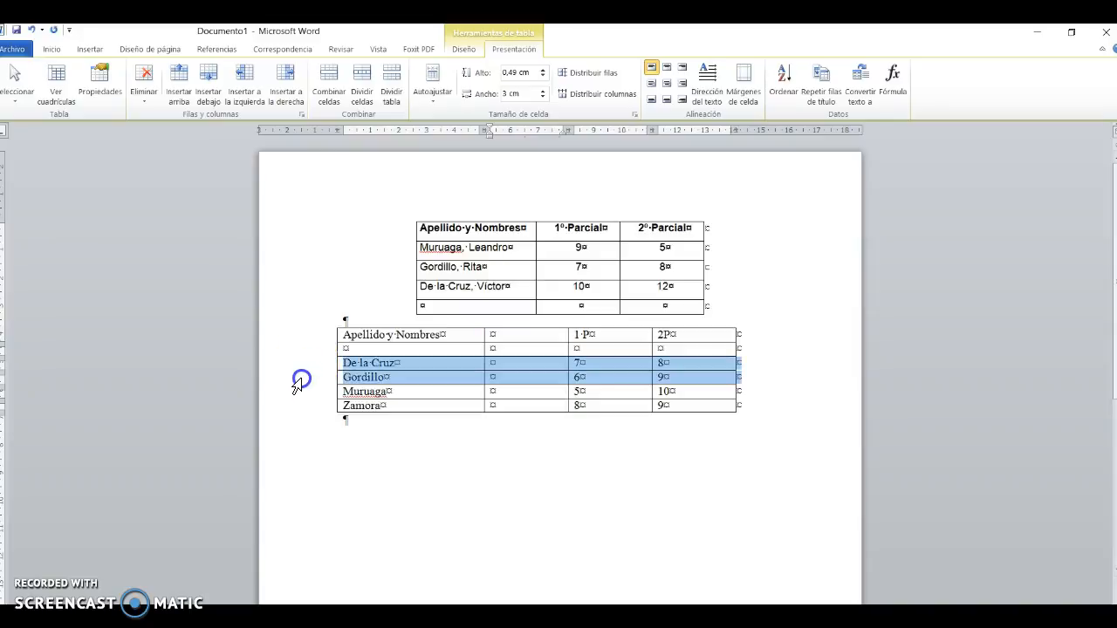
drag(299, 380, 300, 381)
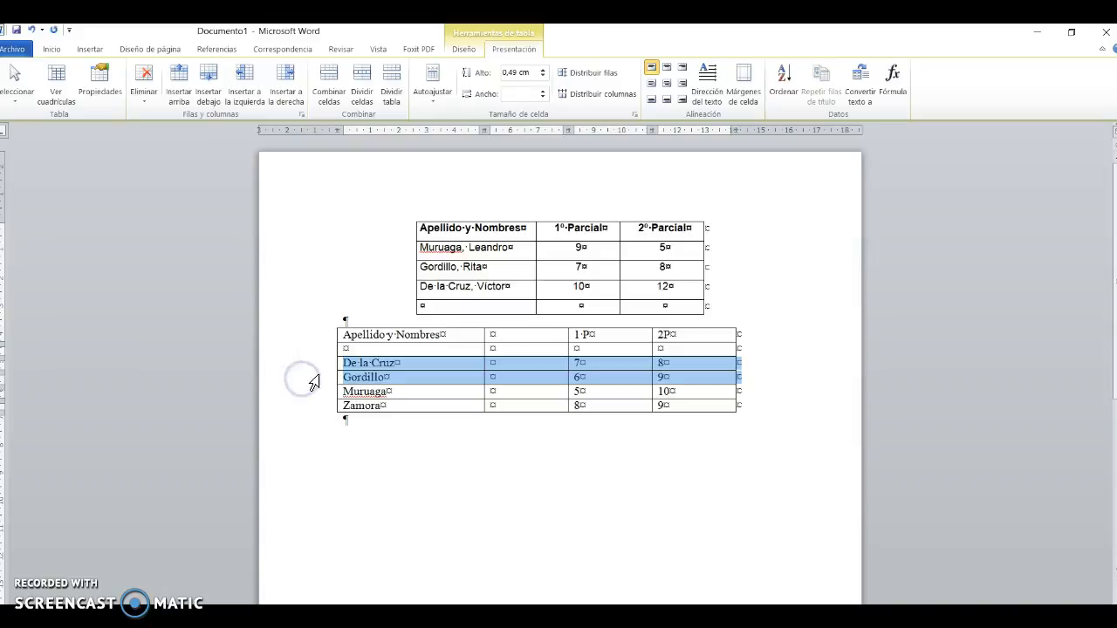
right_click(362, 360)
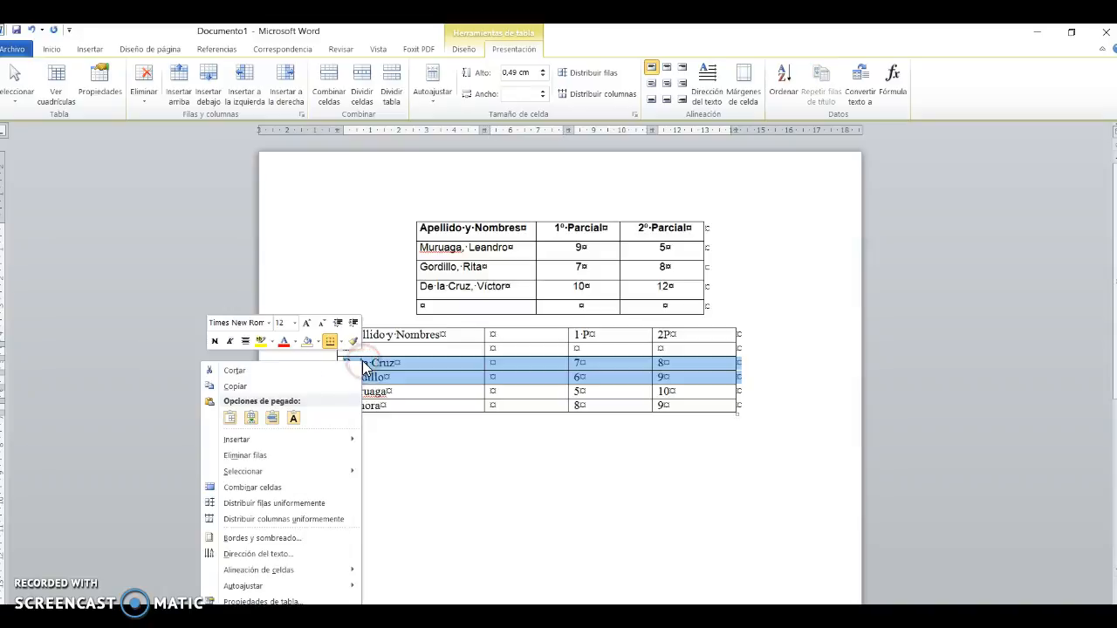
mouse_move(346, 443)
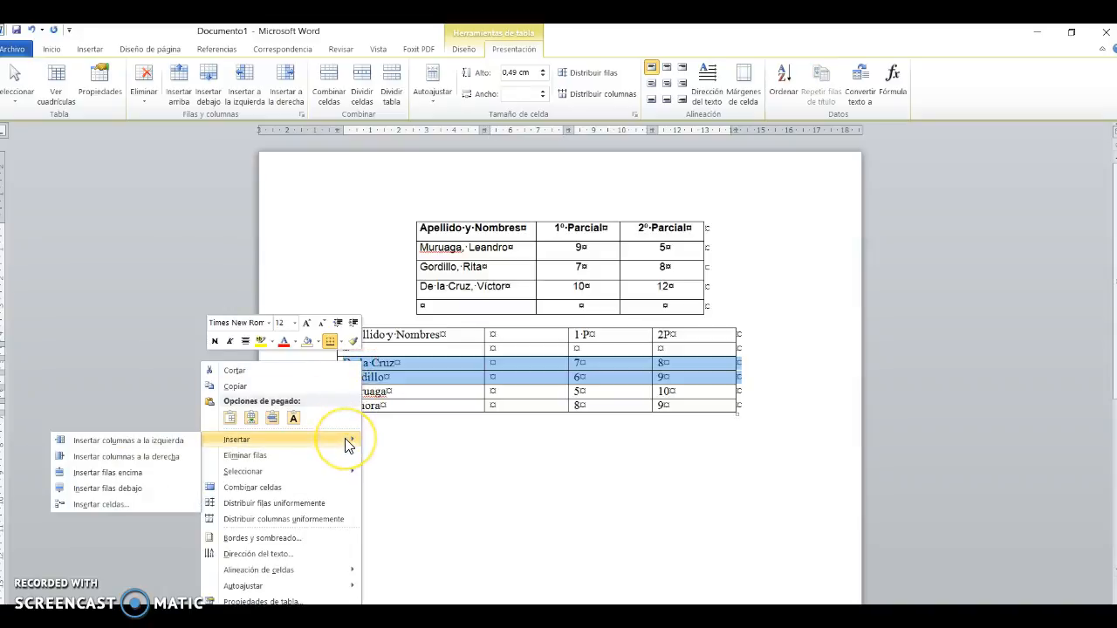
click(126, 475)
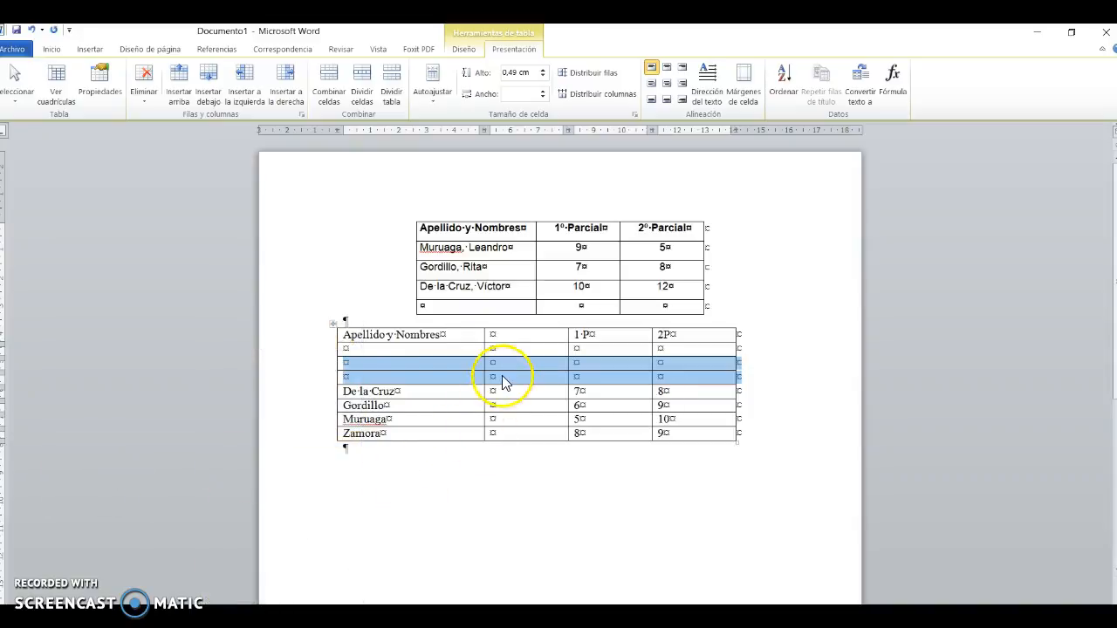
click(502, 382)
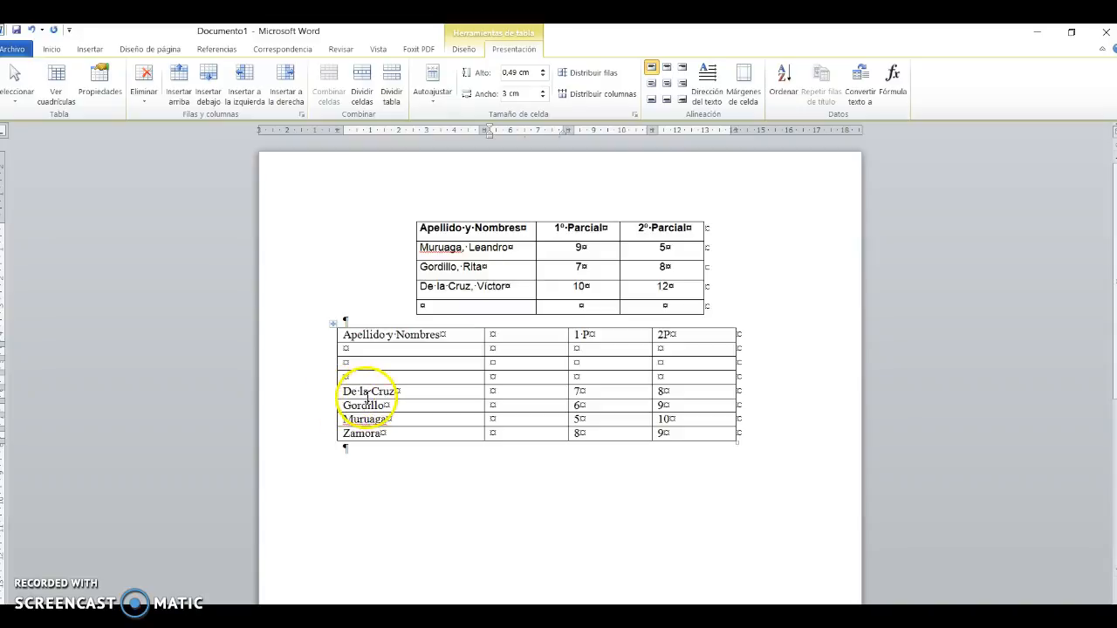
Step: Delete the first student row, with grades 7 and 8, from the lower table
click(301, 397)
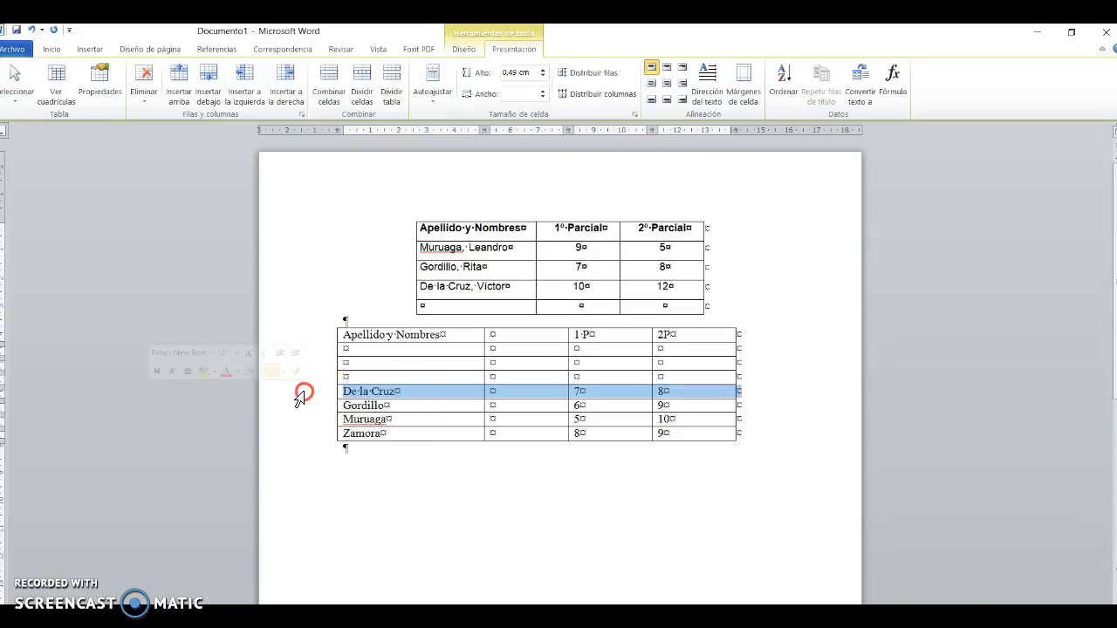
right_click(300, 398)
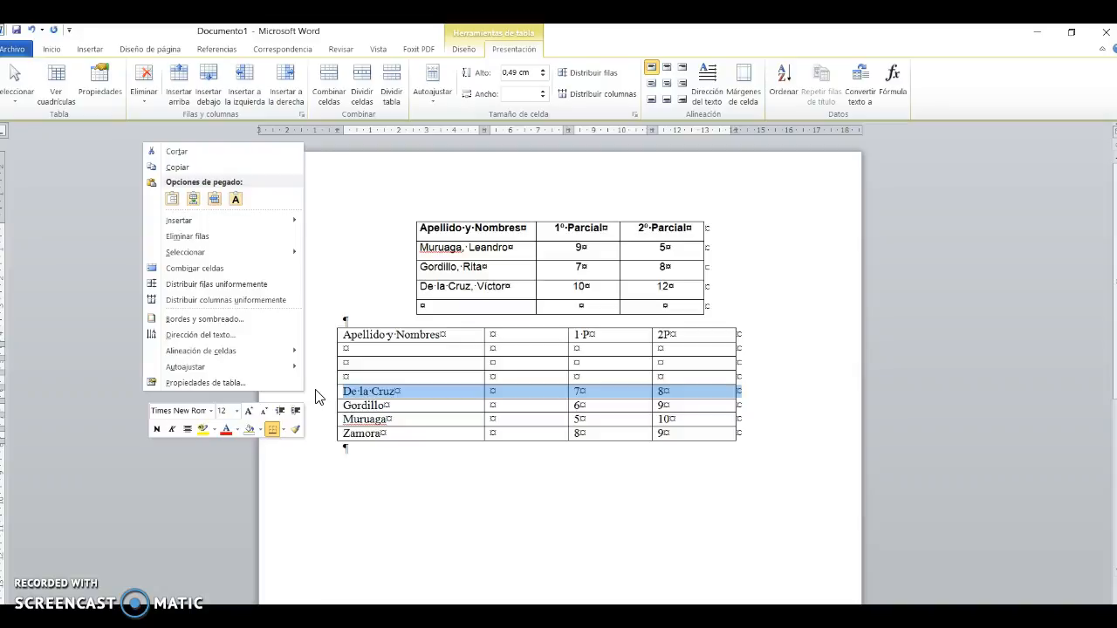
click(183, 237)
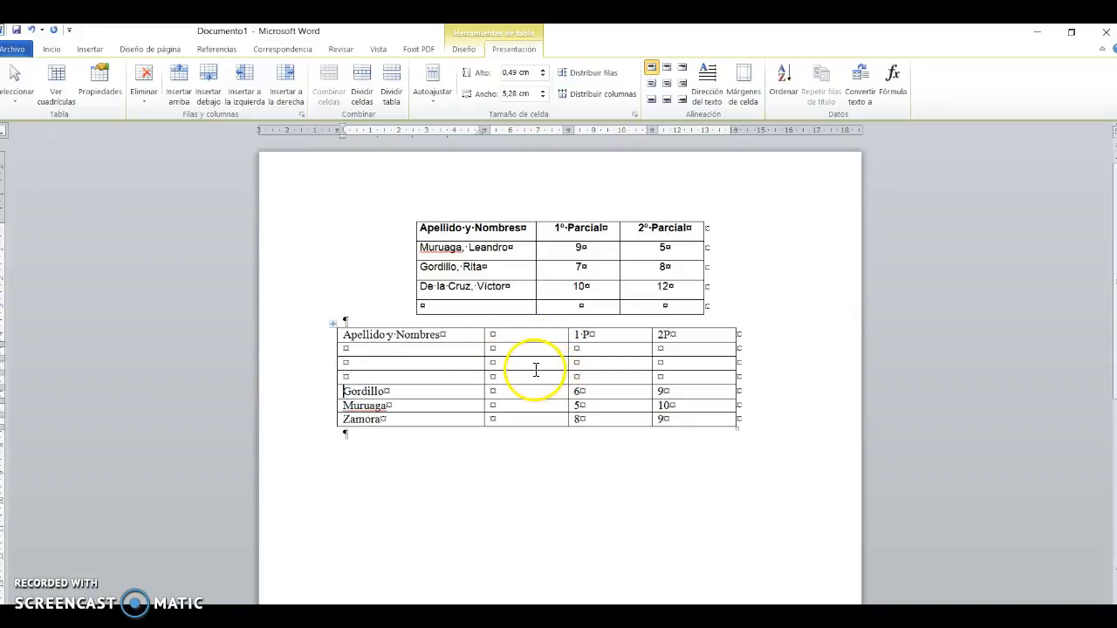
Step: Insert an empty column to the left of "Apellido y Nombres" in the lower table and narrow it to about 1.44 cm
click(384, 325)
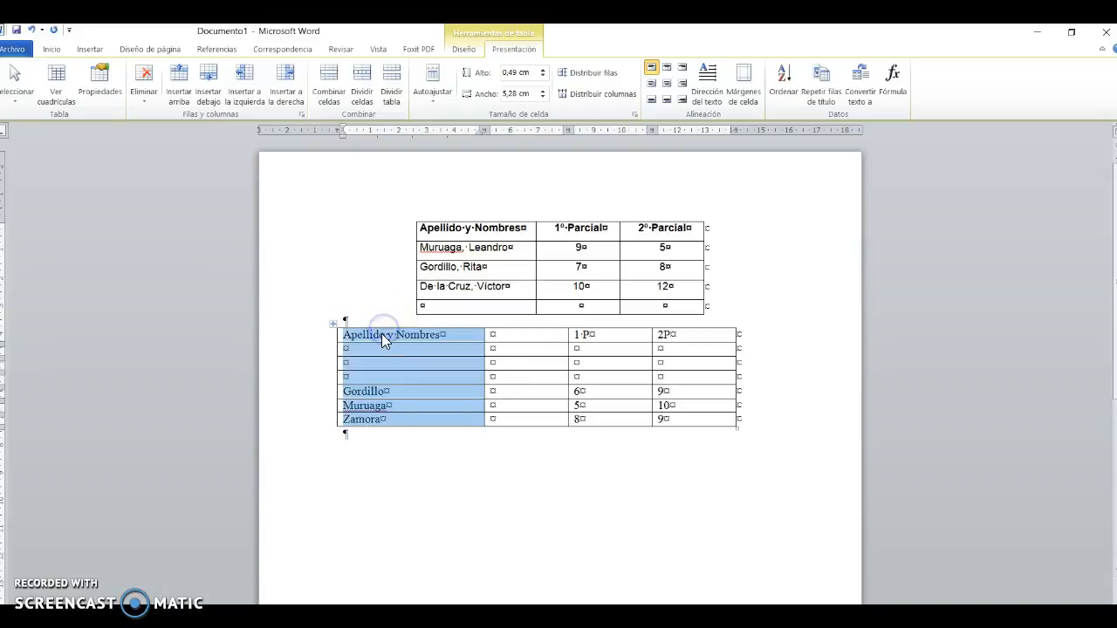
right_click(382, 334)
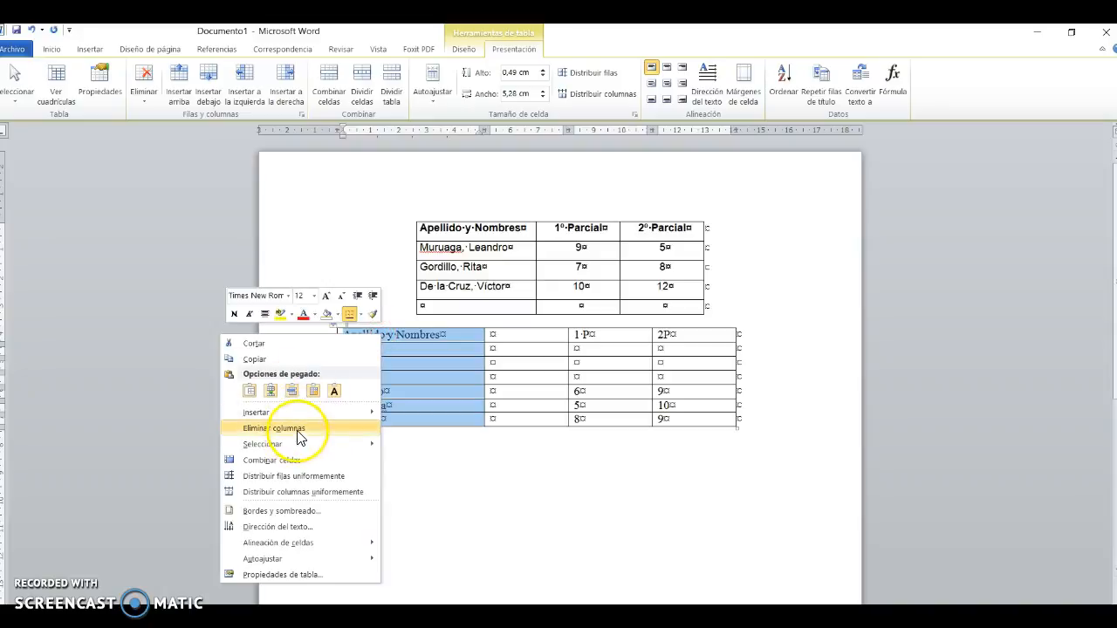
mouse_move(282, 411)
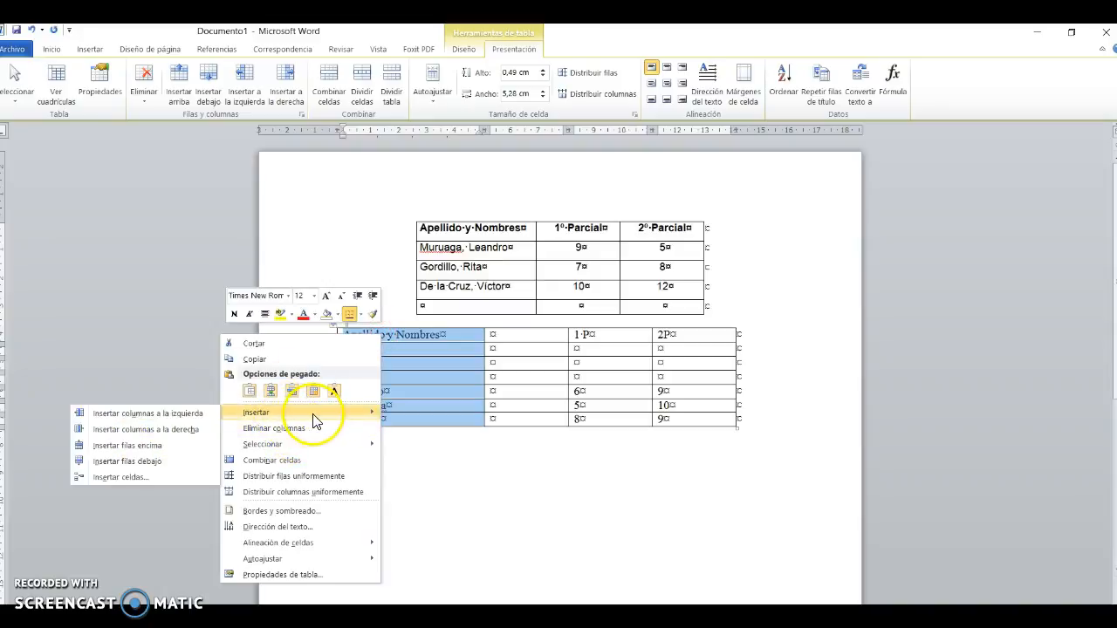
click(150, 413)
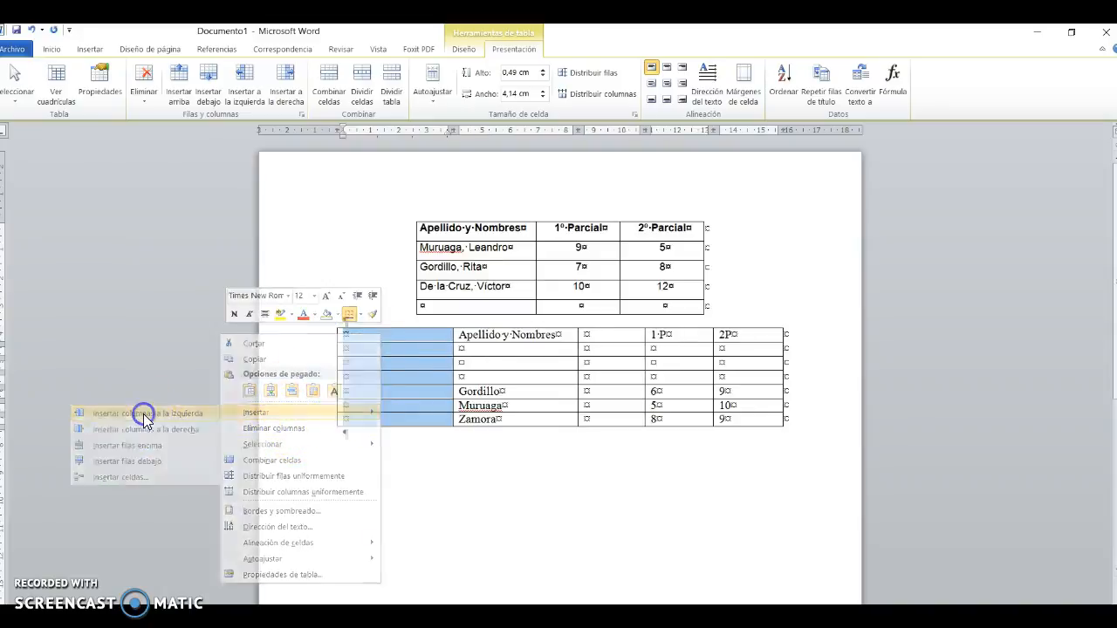
click(385, 353)
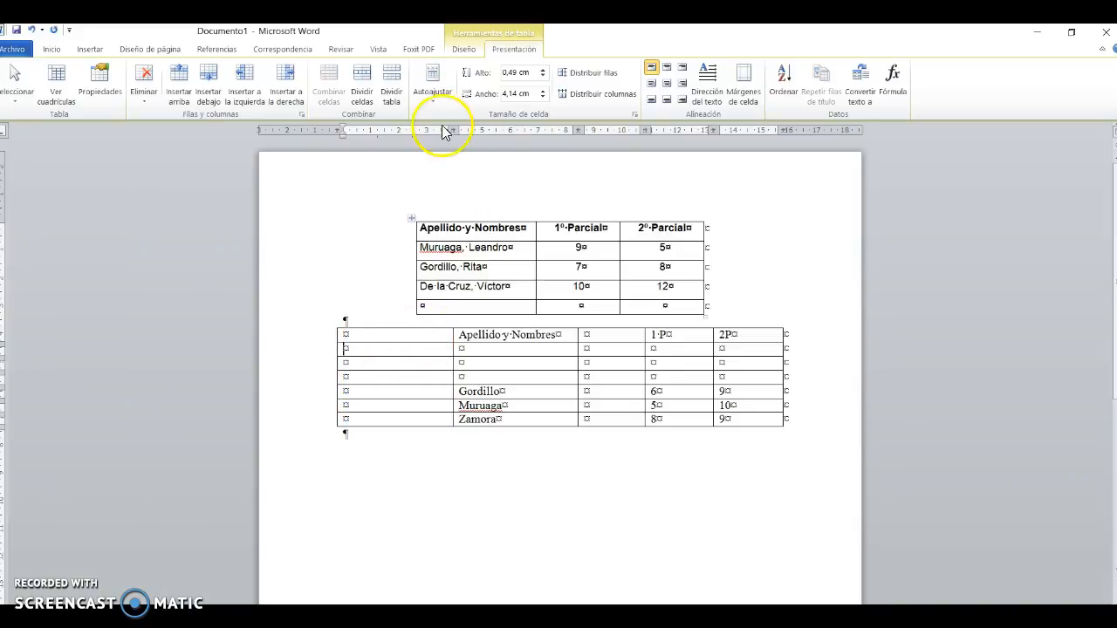
drag(448, 131, 376, 145)
Step: Apply automatic numbering in the 1., 2., 3. format to the new first column's cells below the header row
click(361, 349)
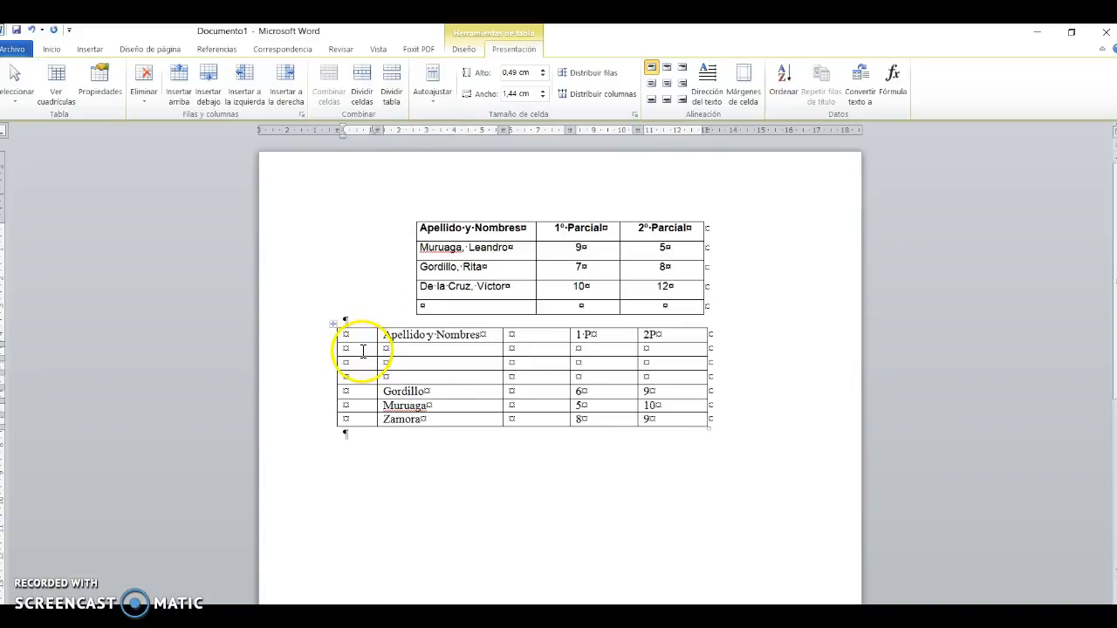
drag(362, 349, 355, 419)
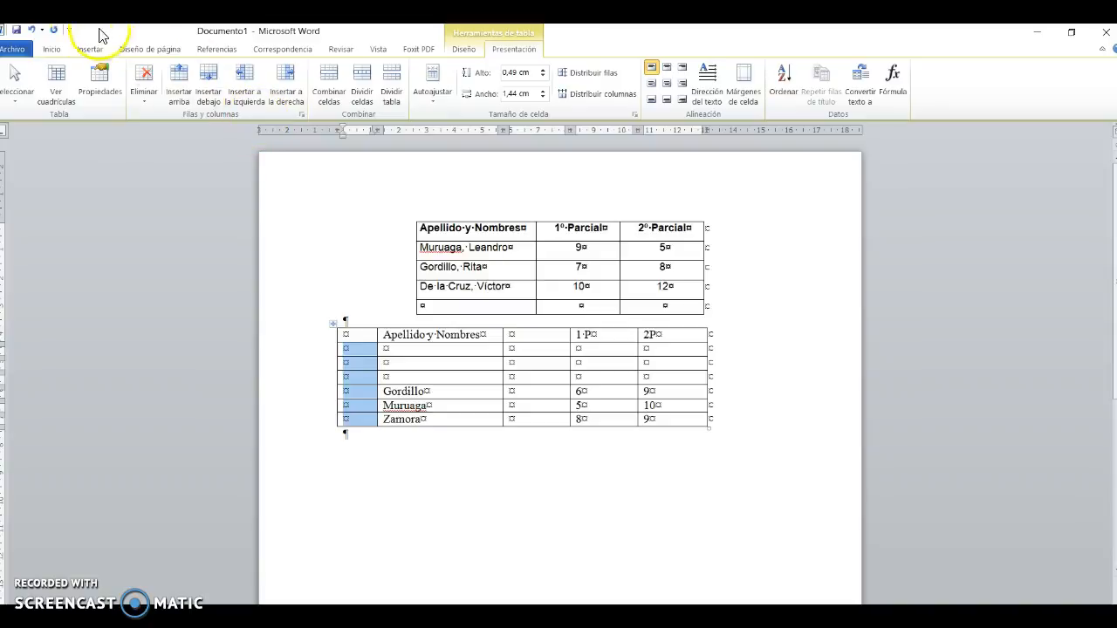
click(51, 51)
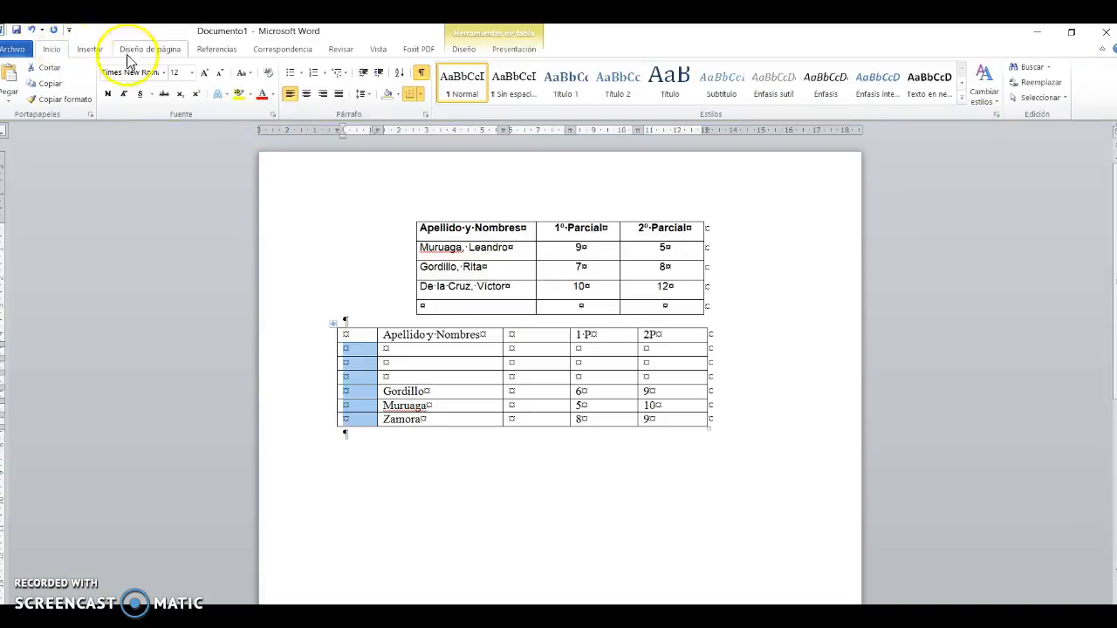
click(315, 76)
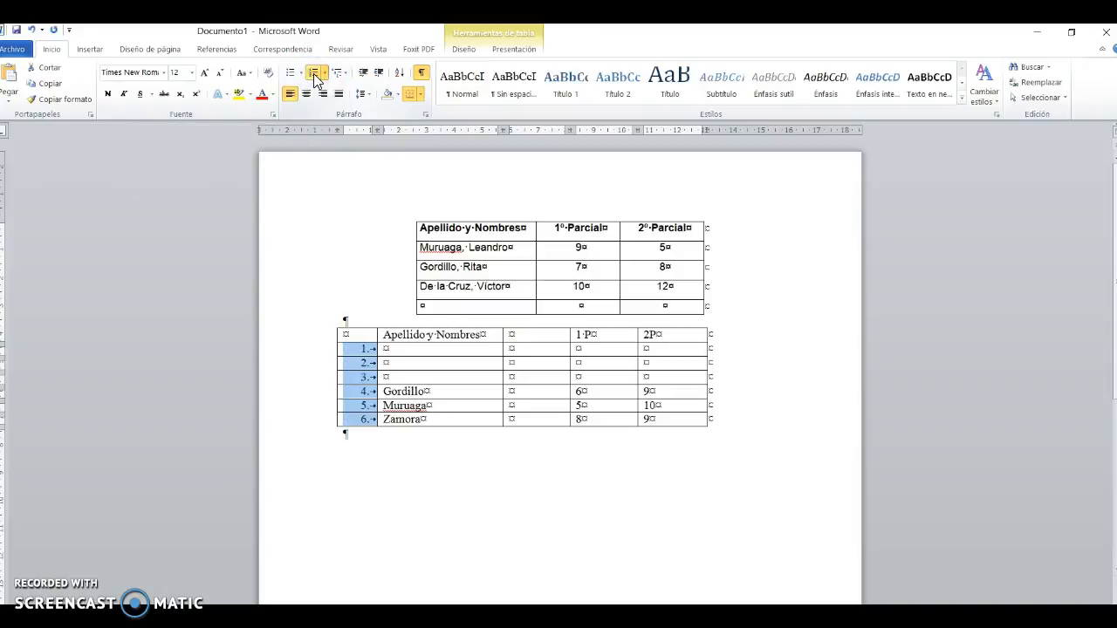